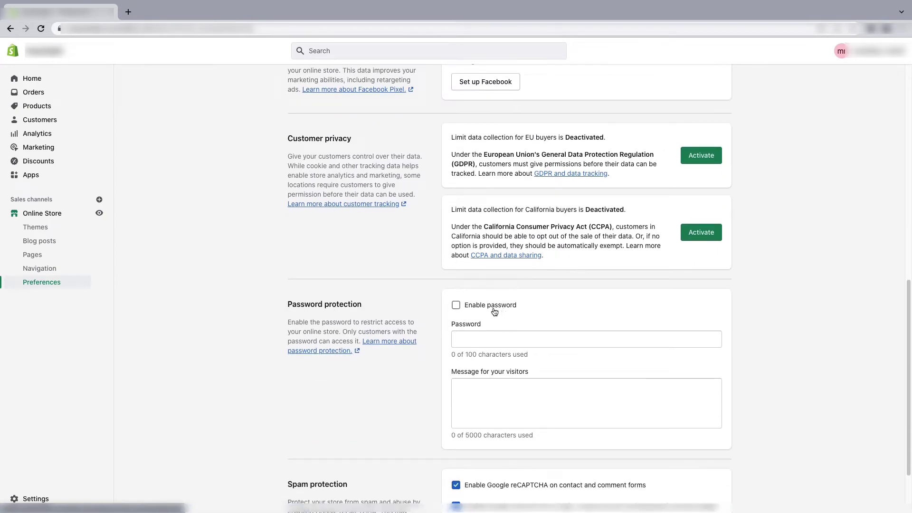
- Enable store password protection with a password and the visitor message 'We are coming with best deals!'
left_click(456, 306)
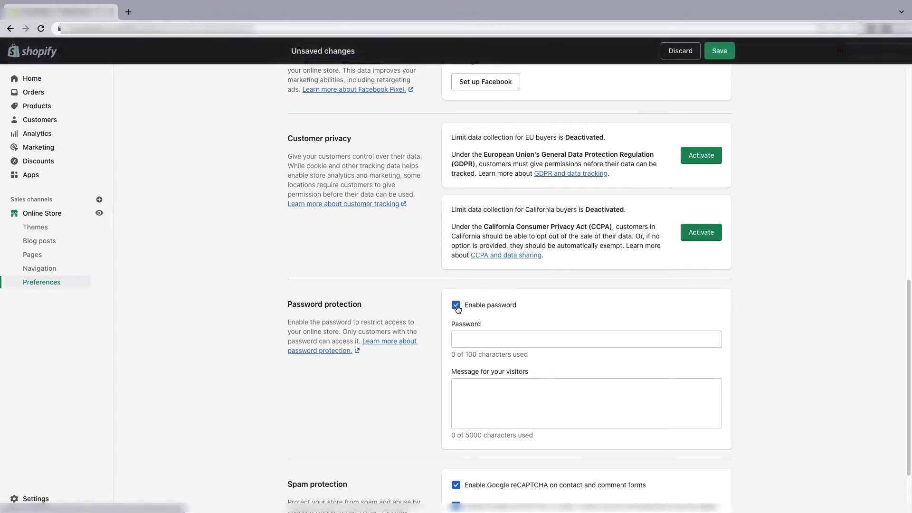
left_click(475, 342)
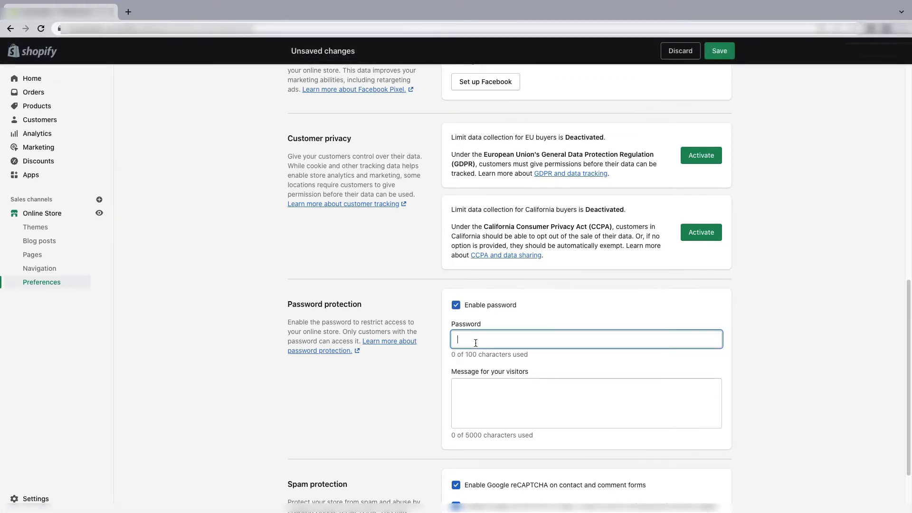
type("Test")
left_click(488, 401)
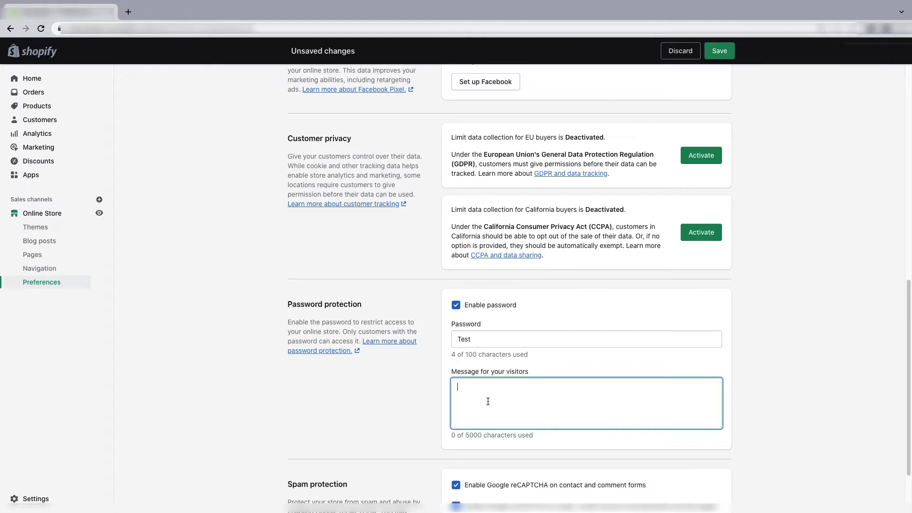
type("We are coming with best deals!")
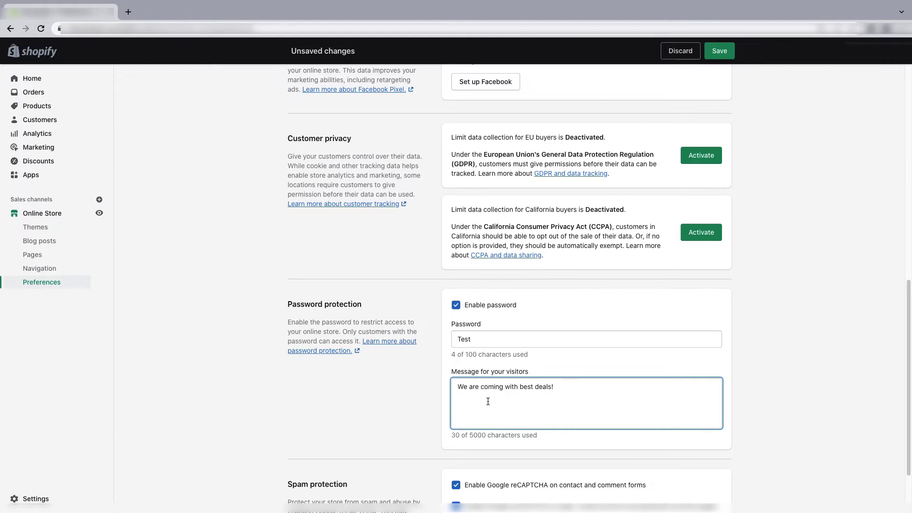
- Save the password protection settings and select the store's web address
scroll(488, 401, "down", 1)
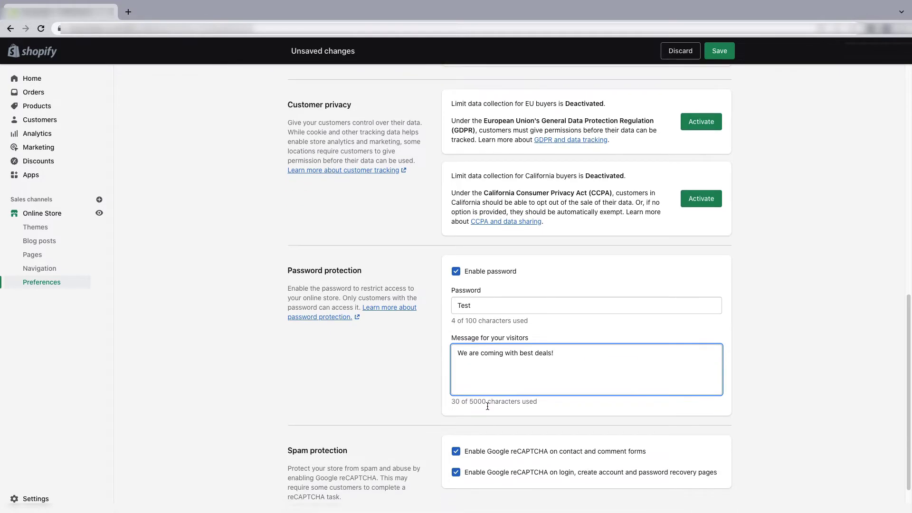
scroll(656, 351, "up", 8)
left_click(720, 53)
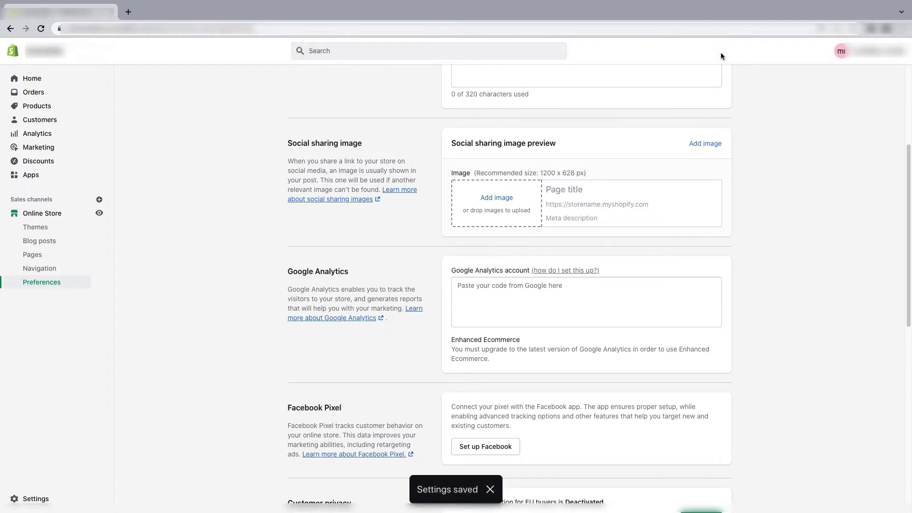
scroll(659, 315, "up", 4)
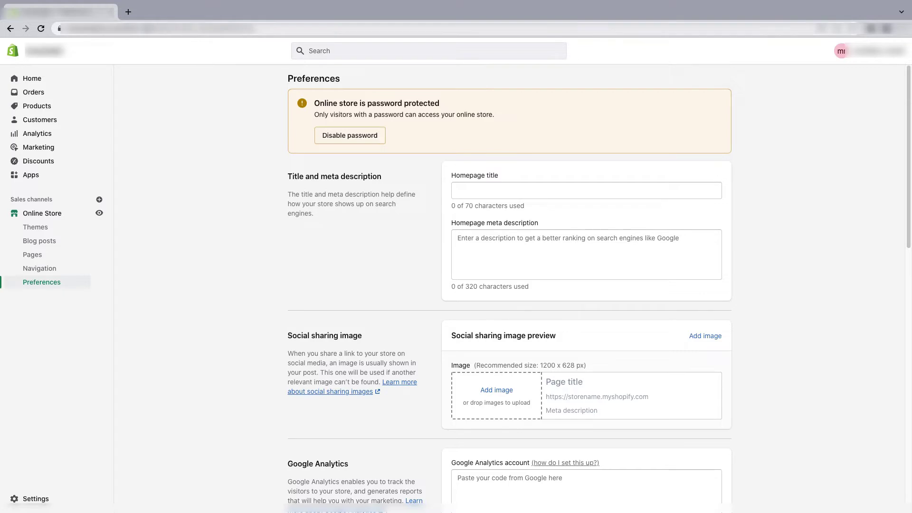
left_click(69, 29)
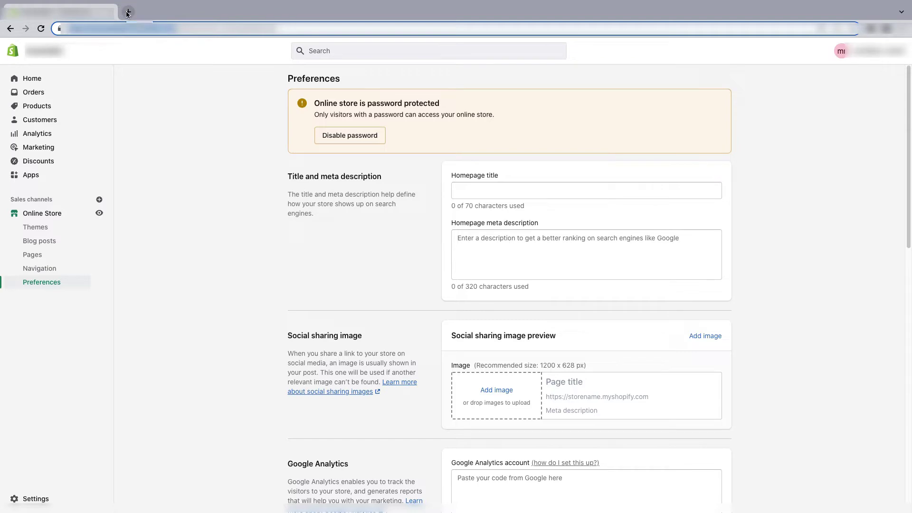
- Load the store URL in an Incognito window and check the Opening soon page and password form
key("ctrl+shift+n")
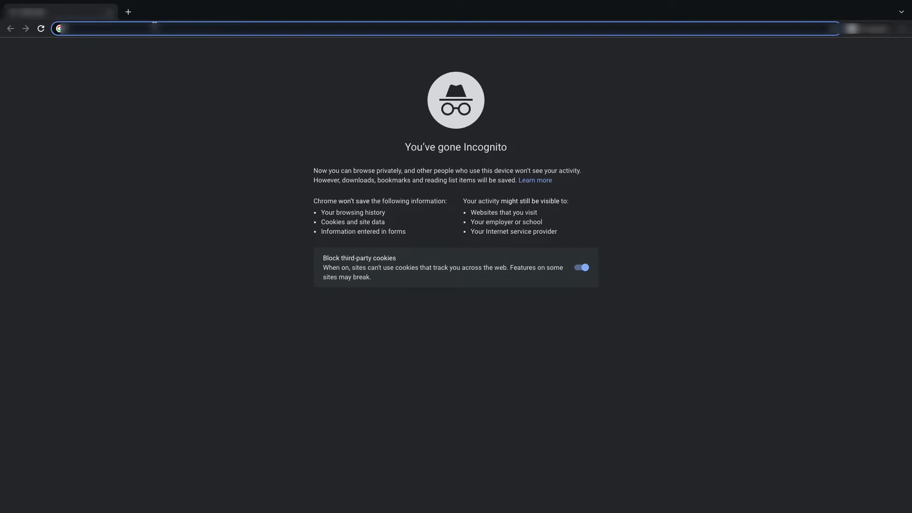
key("ctrl+v")
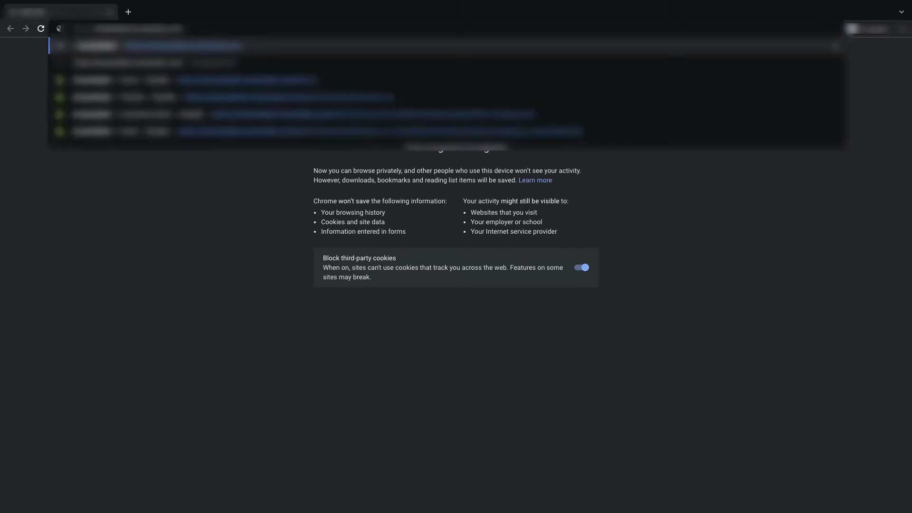
key("Return")
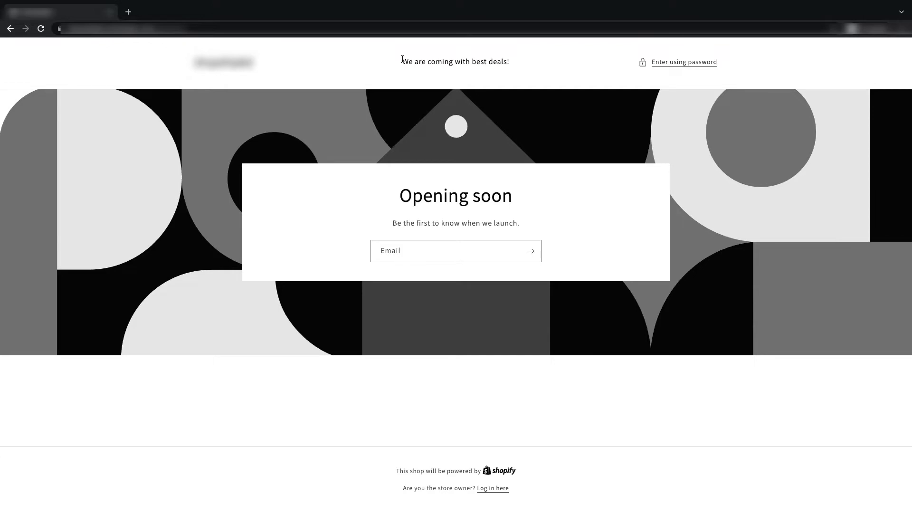
left_click_drag(403, 60, 517, 62)
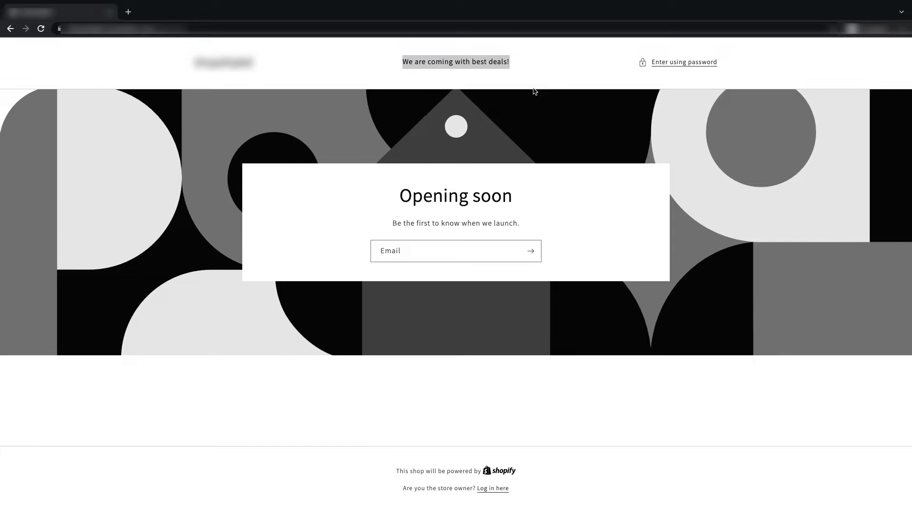
left_click(670, 64)
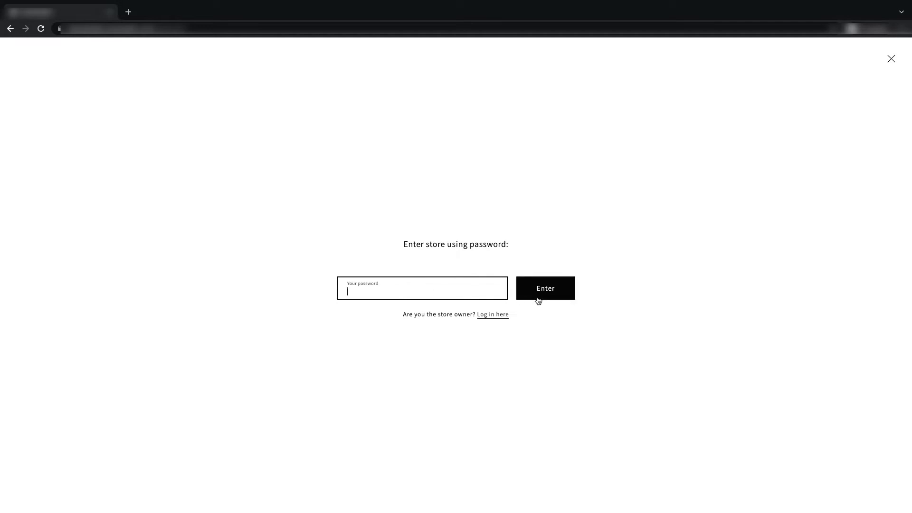
left_click(892, 58)
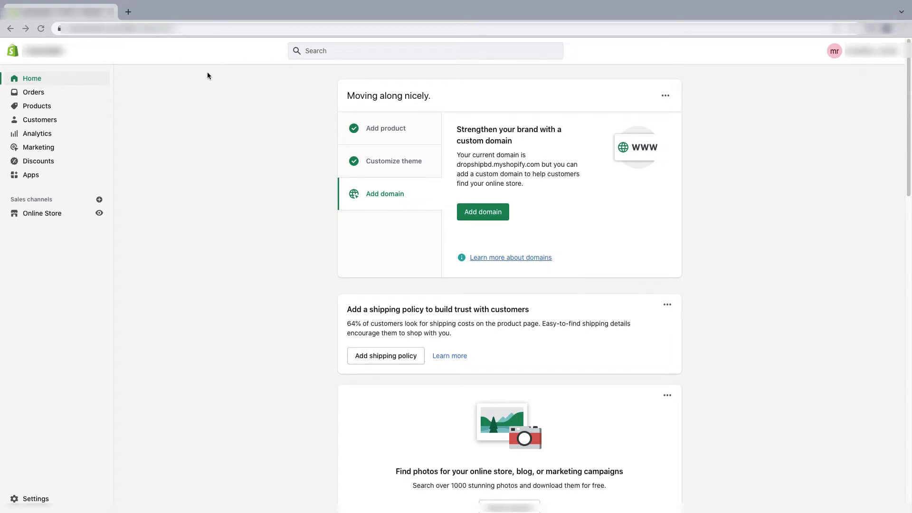
left_click(41, 213)
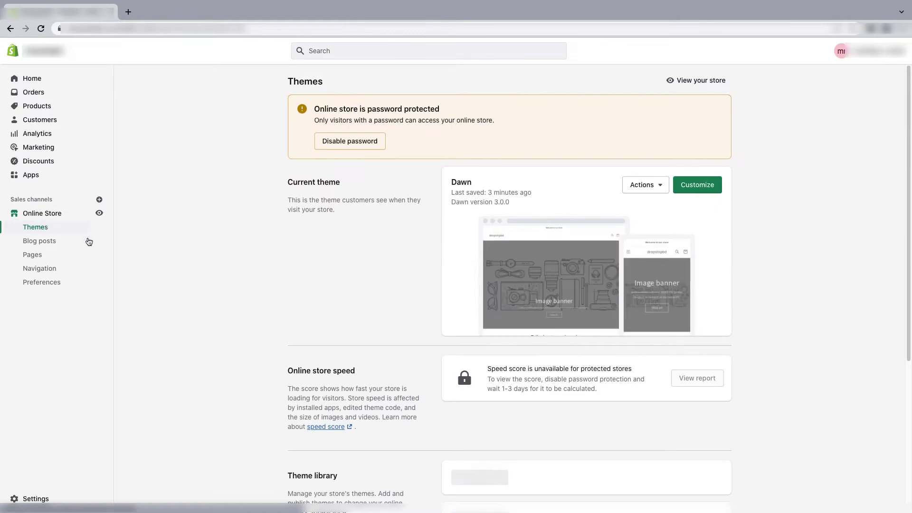
- Customize the Dawn theme and switch the editor to the Others > Password template
left_click(694, 189)
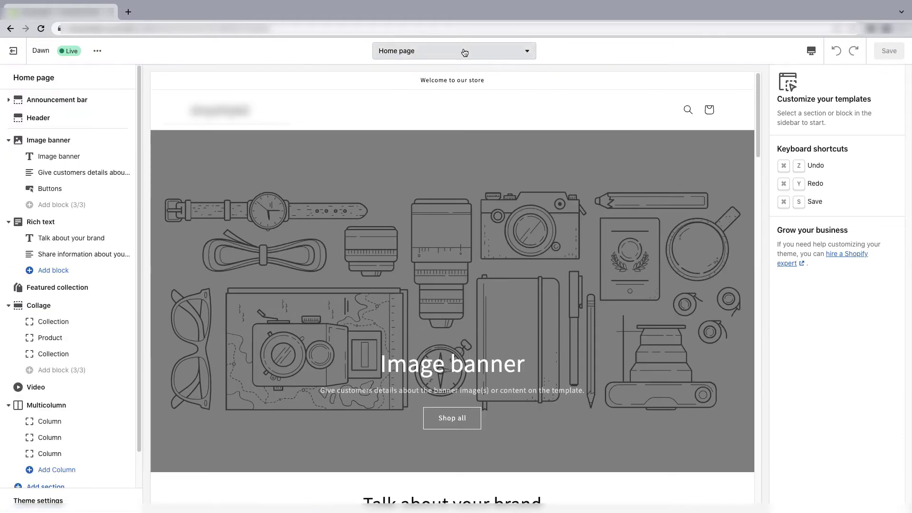
left_click(464, 52)
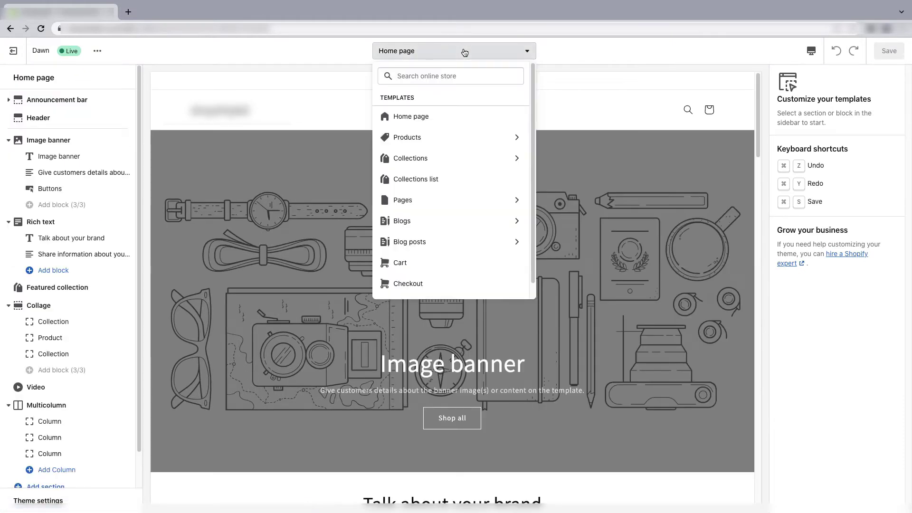
scroll(418, 262, "down", 1)
left_click(426, 290)
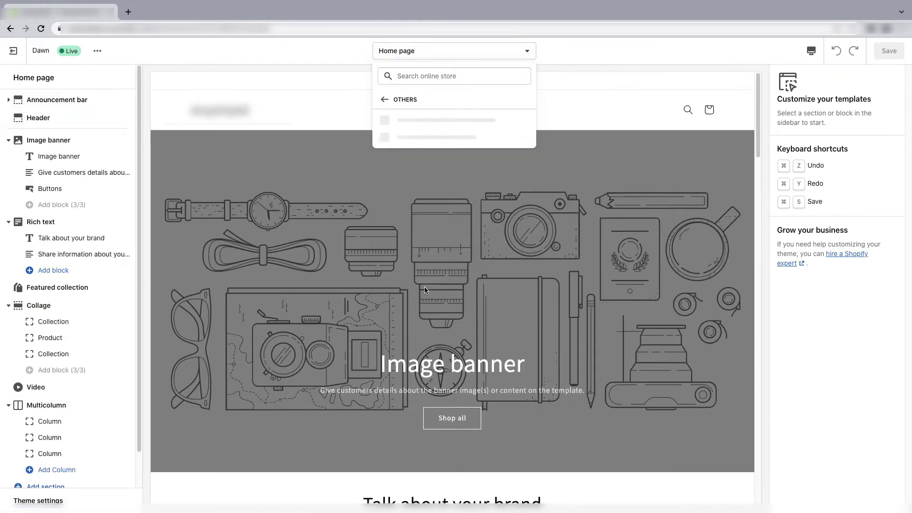
left_click(432, 120)
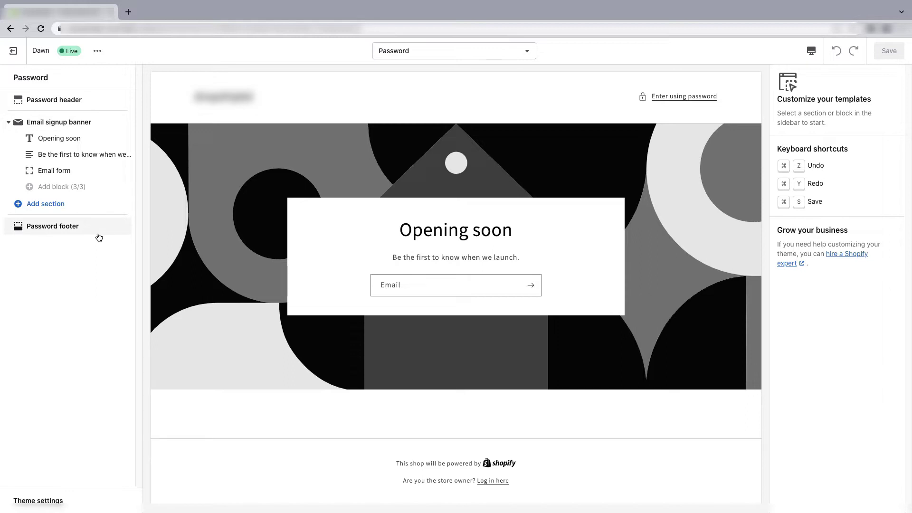
- Remove the Opening soon heading, paragraph and Email form blocks from the Email signup banner
left_click(75, 105)
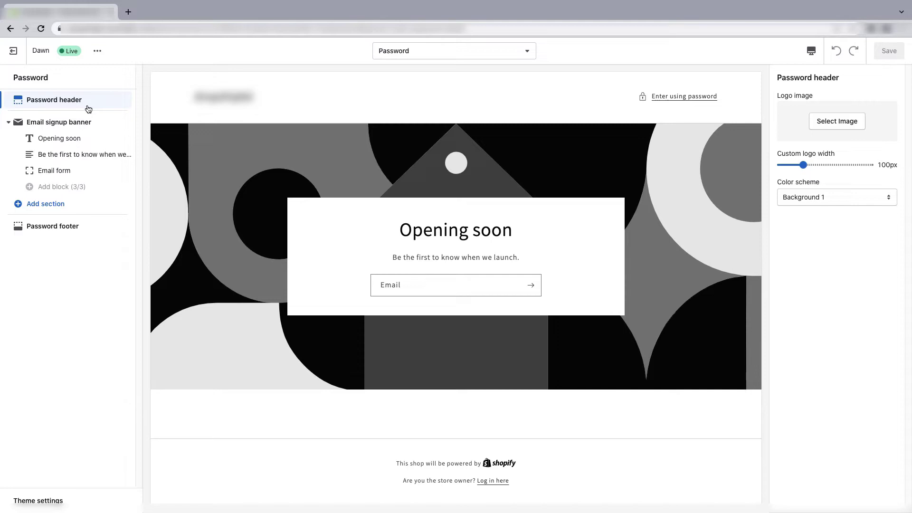
left_click(82, 123)
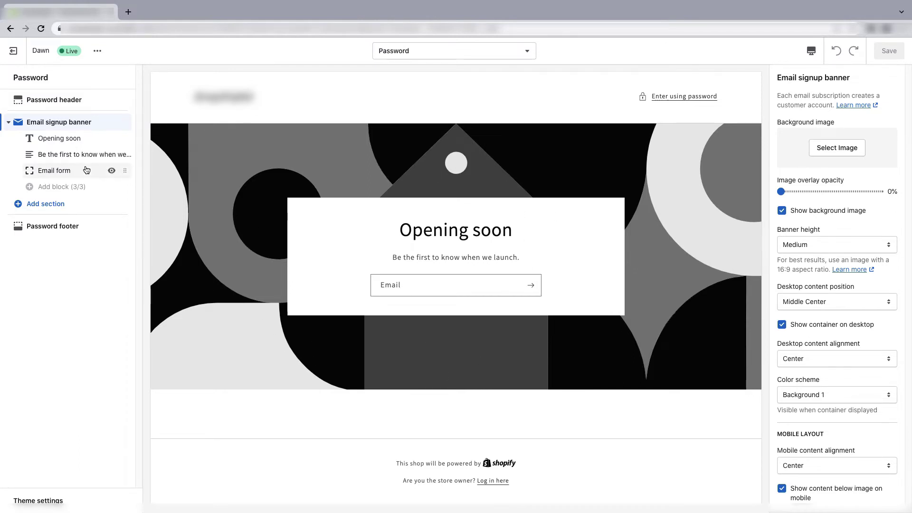
left_click(79, 141)
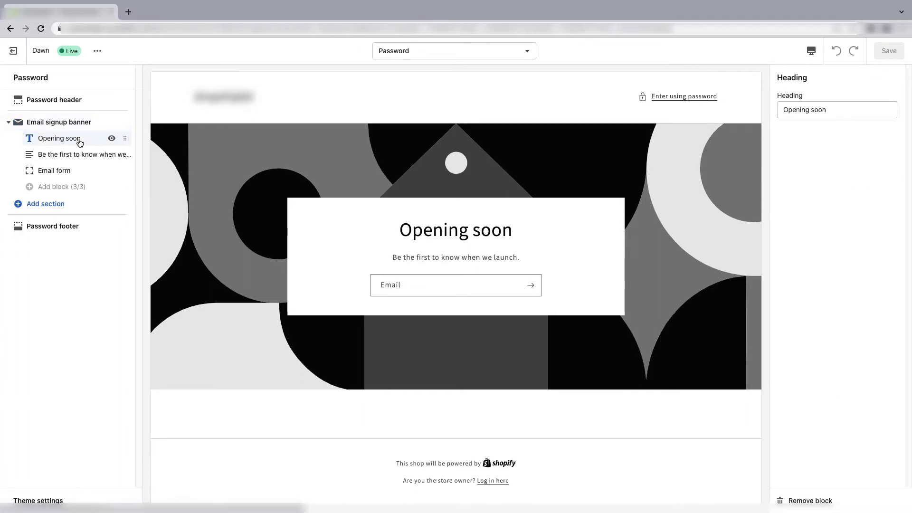
left_click(818, 501)
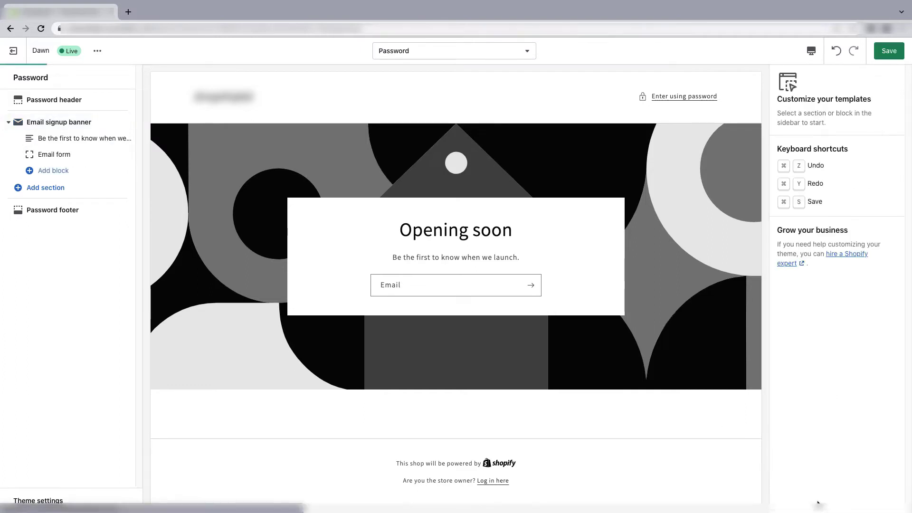
left_click(45, 139)
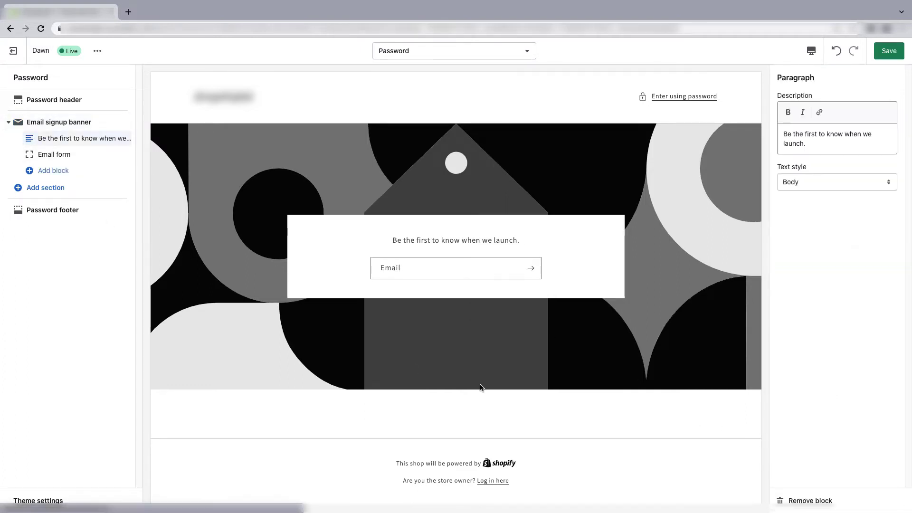
left_click(808, 501)
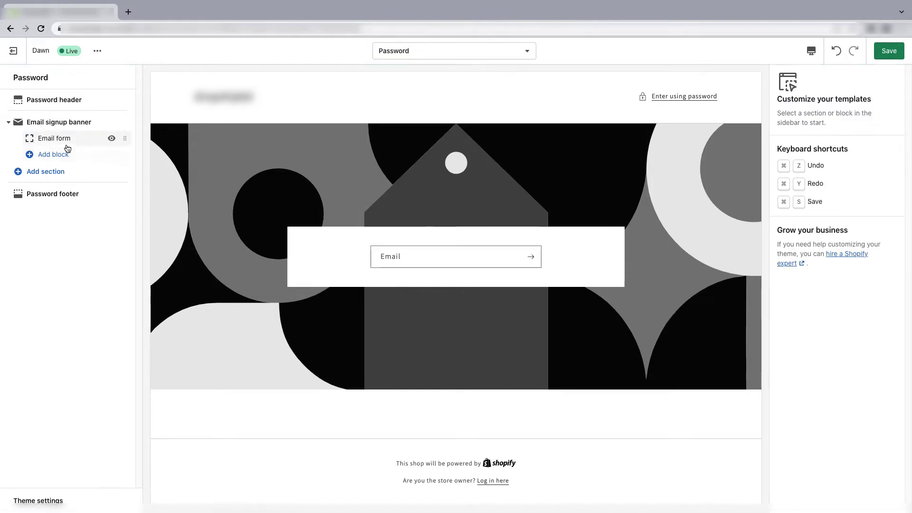
left_click(53, 138)
left_click(793, 500)
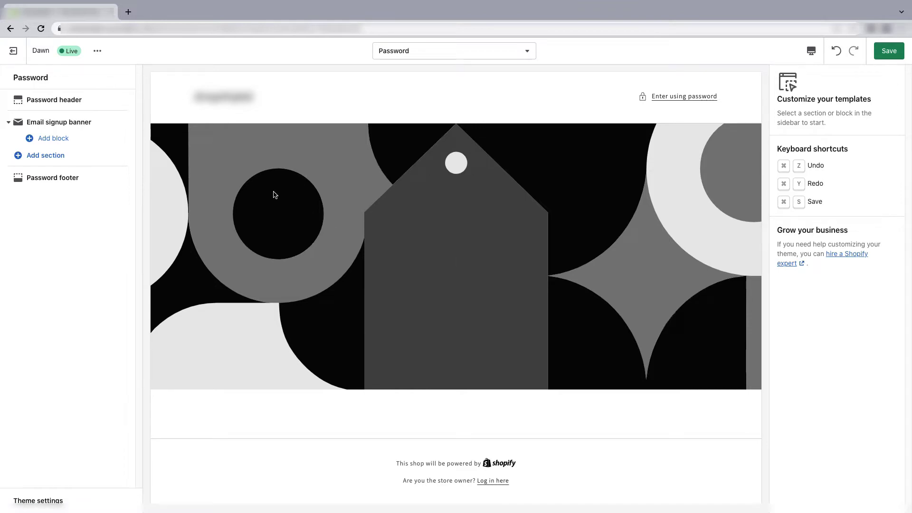
- Set the headphones photo as the Email signup banner's background image
left_click(29, 123)
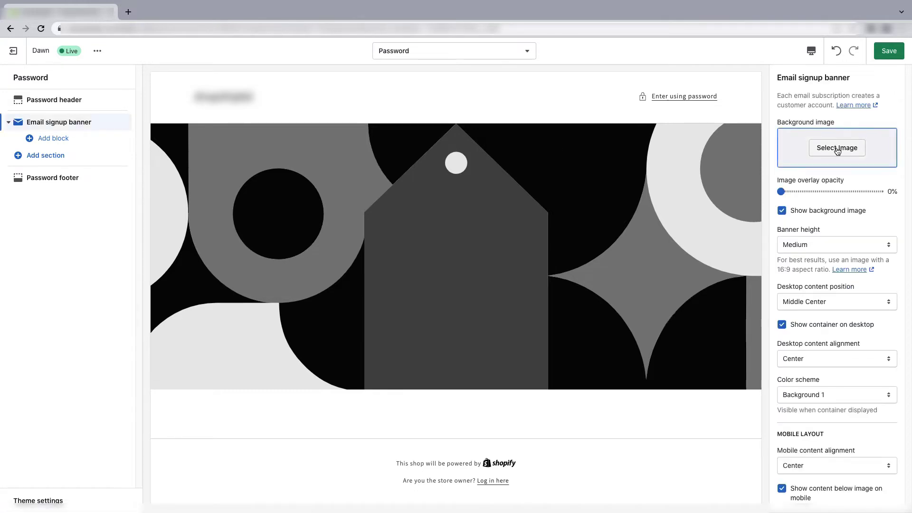
left_click(837, 148)
left_click(876, 157)
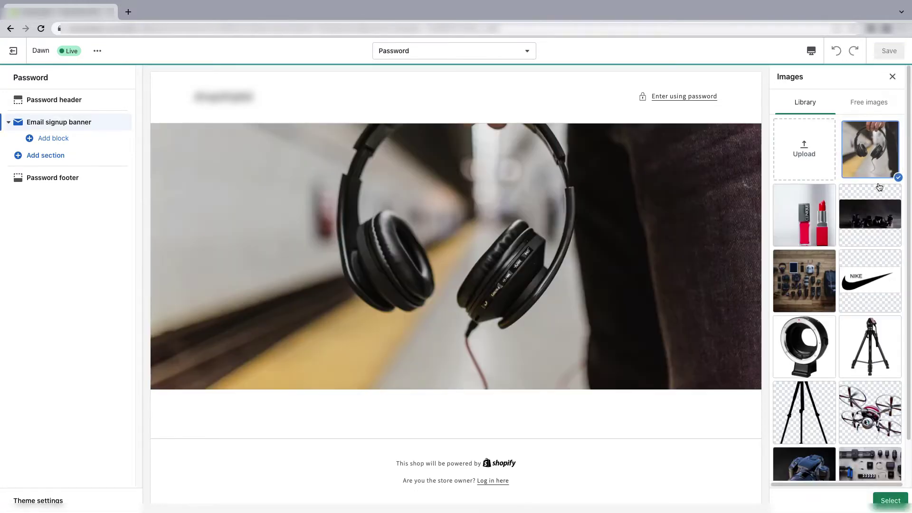
left_click(887, 500)
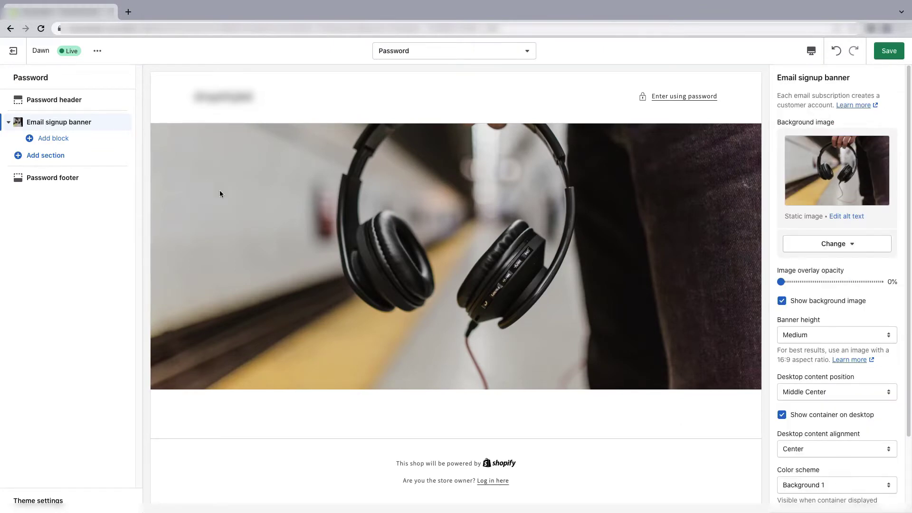
- Expand the Add section picker with Show More to list all theme sections
left_click(40, 160)
scroll(57, 333, "down", 1)
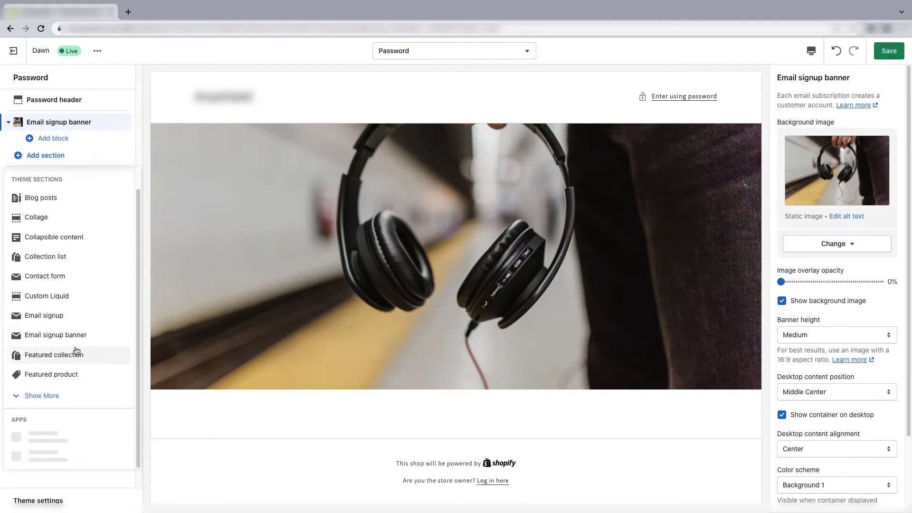
left_click(57, 396)
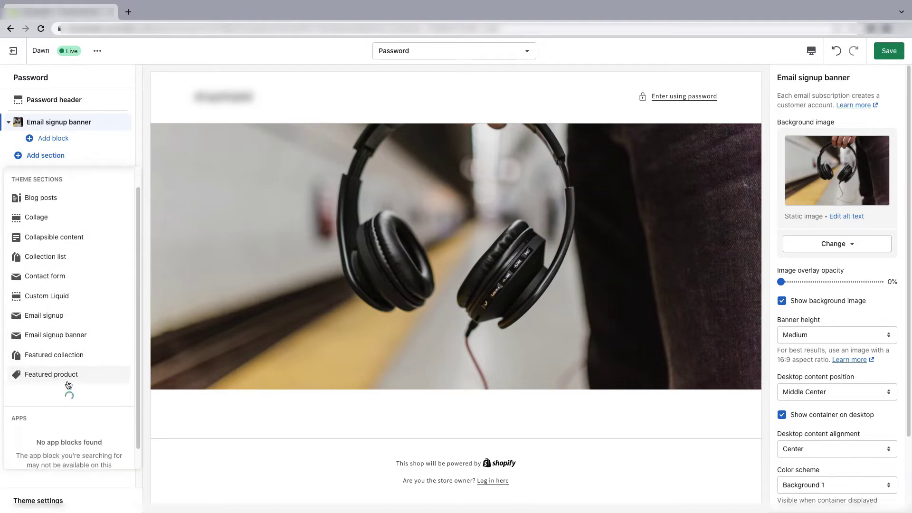
scroll(46, 397, "down", 2)
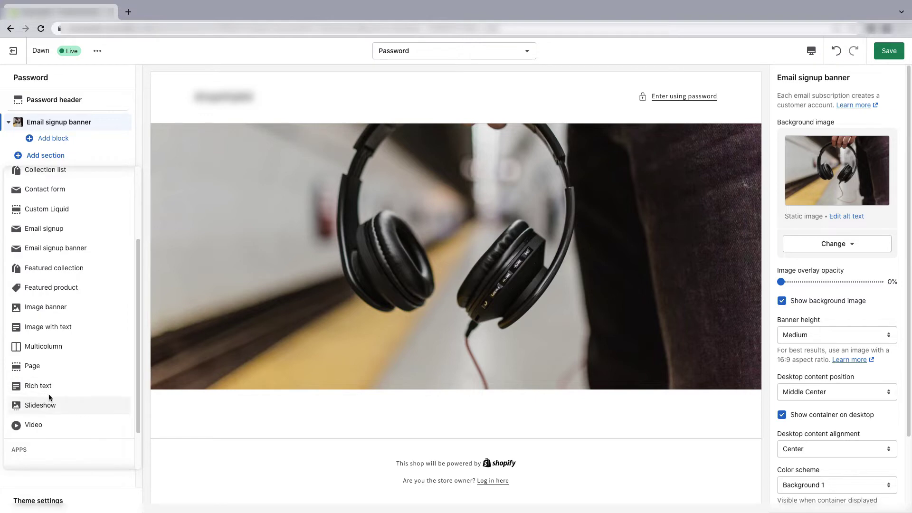
- Add a Rich text section and change its heading to 'Coming Soon'
left_click(51, 388)
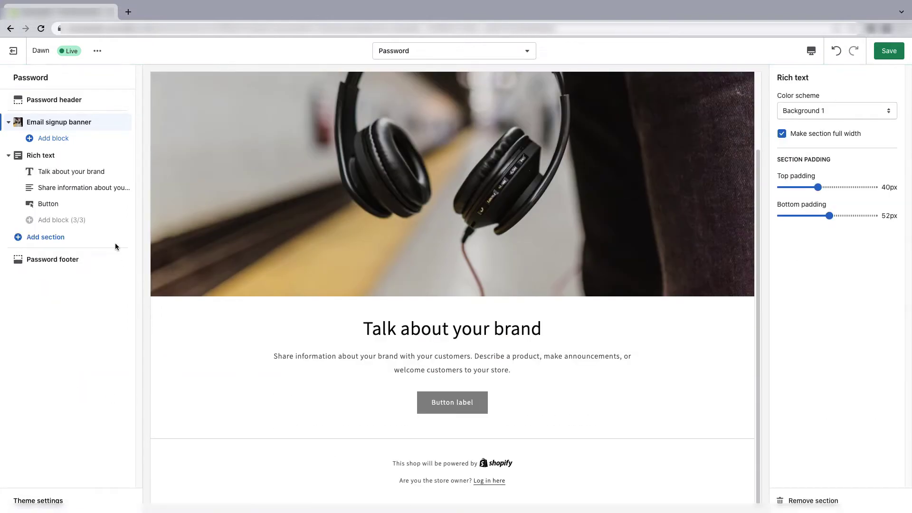
left_click(70, 175)
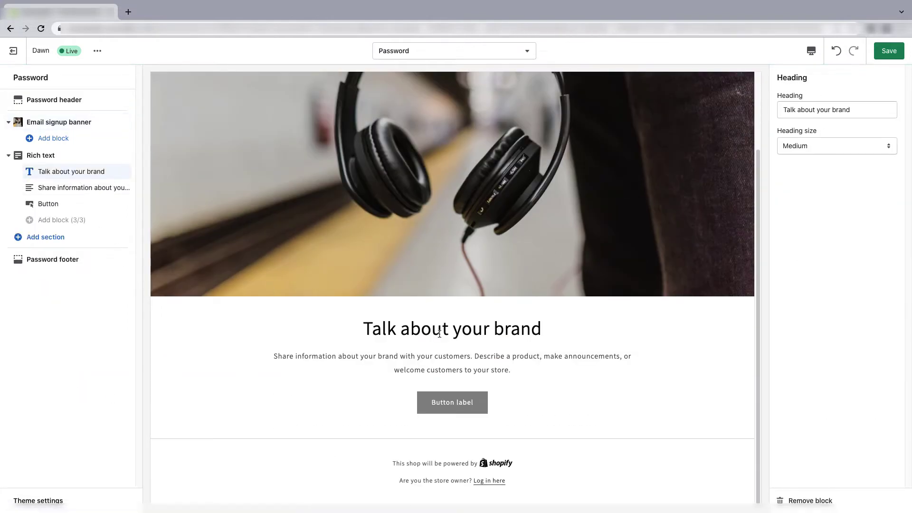
left_click_drag(854, 110, 782, 110)
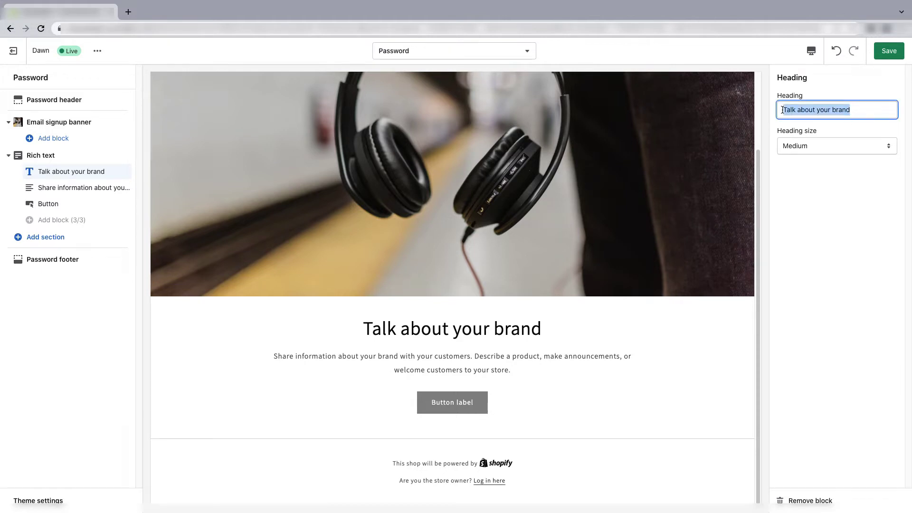
type("C")
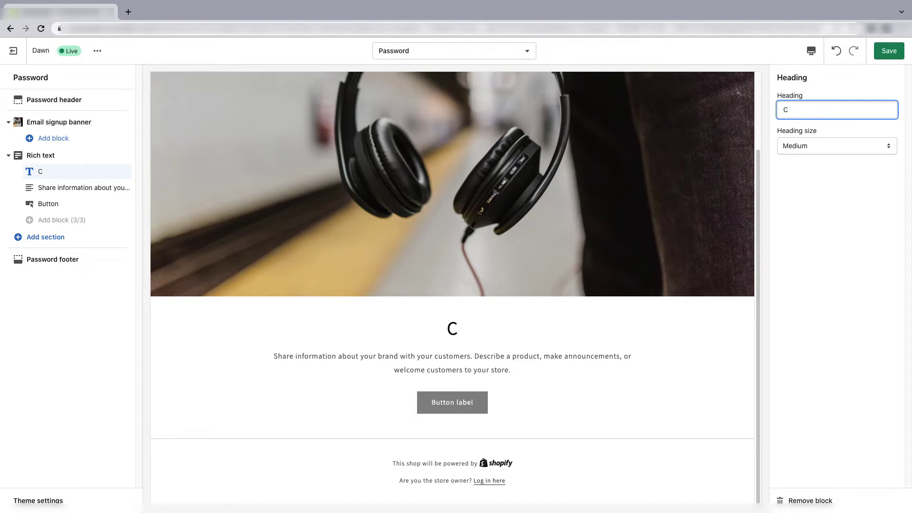
type("oming ")
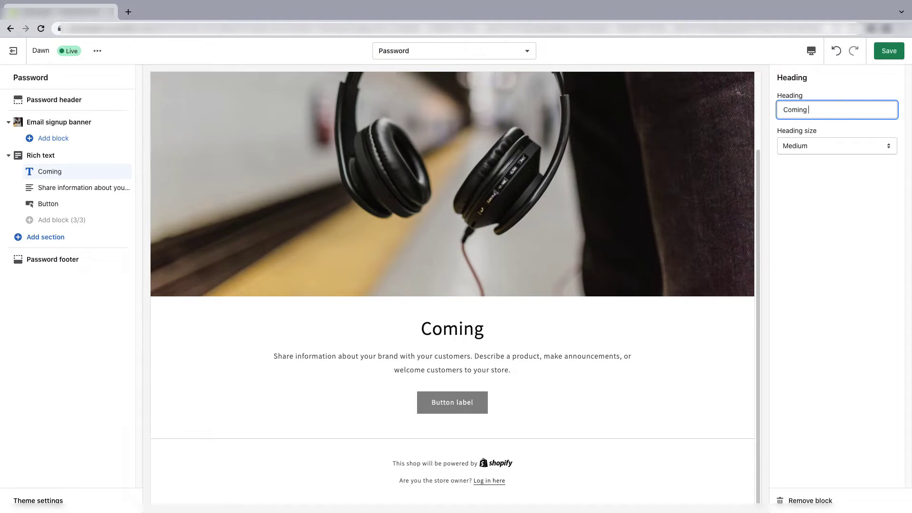
type("Soon")
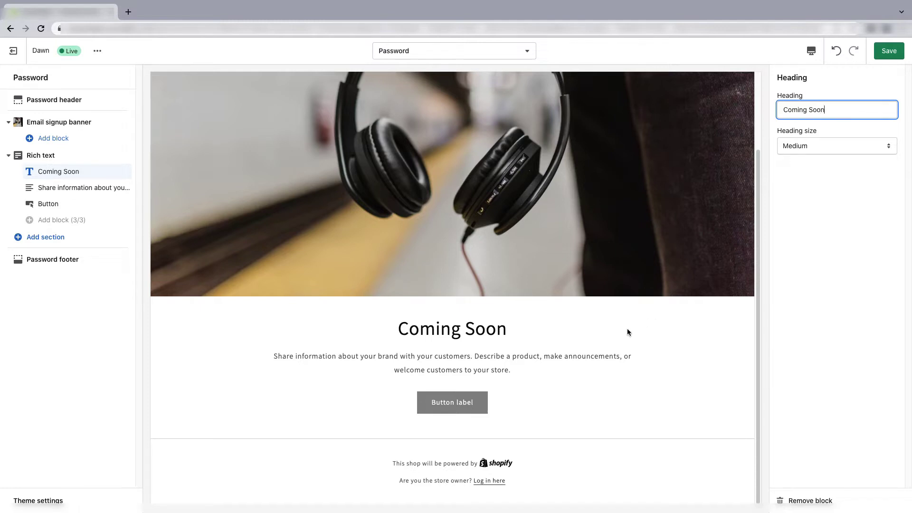
- Edit the description, remove the Button block, and move the section above the headphone banner
left_click(73, 187)
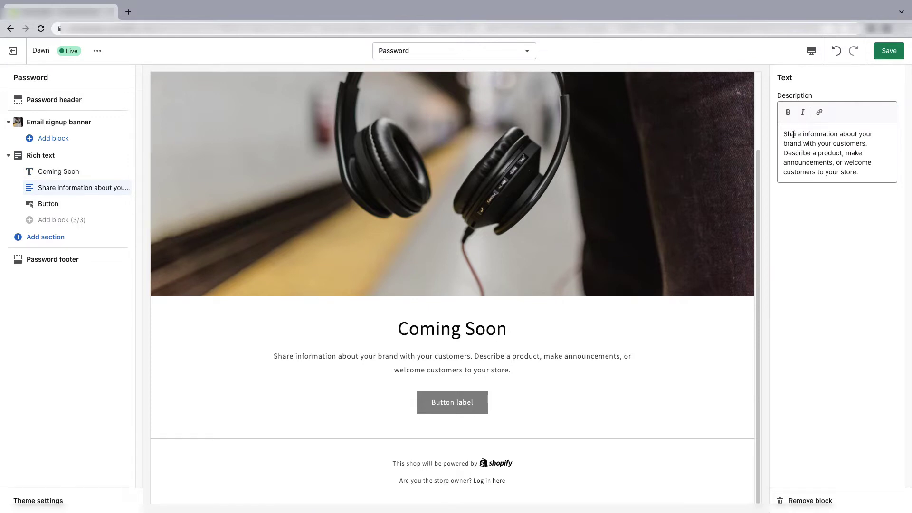
left_click(806, 153)
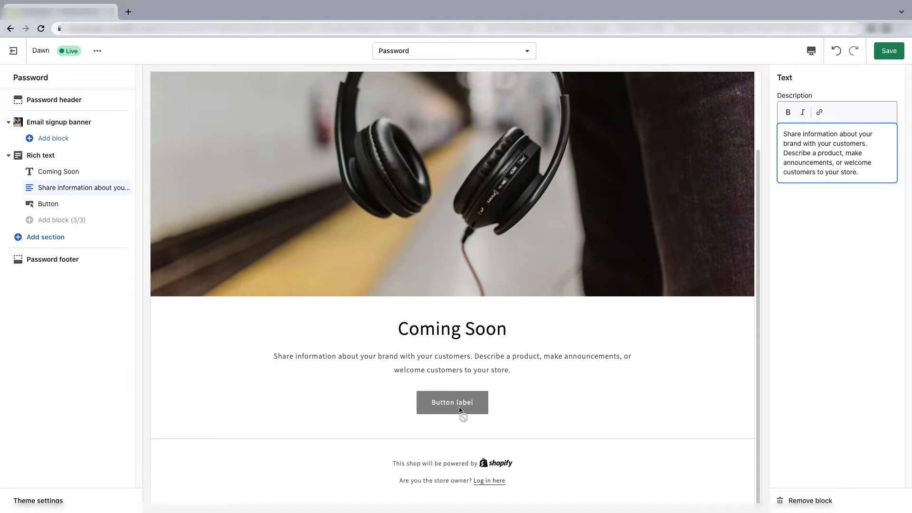
left_click(70, 209)
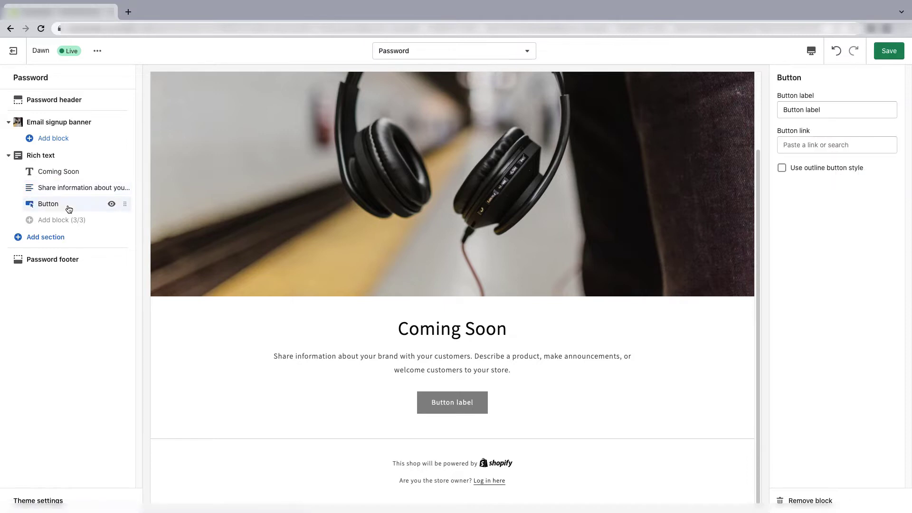
left_click(810, 501)
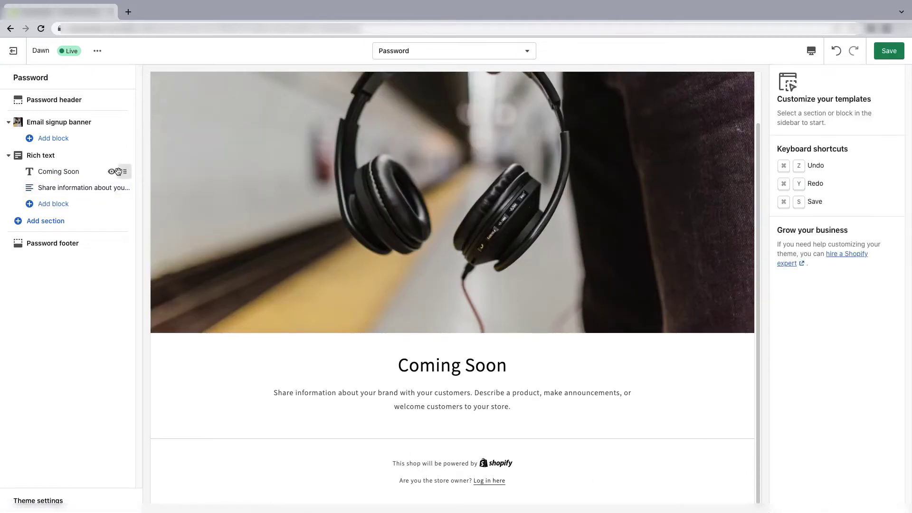
mouse_move(114, 175)
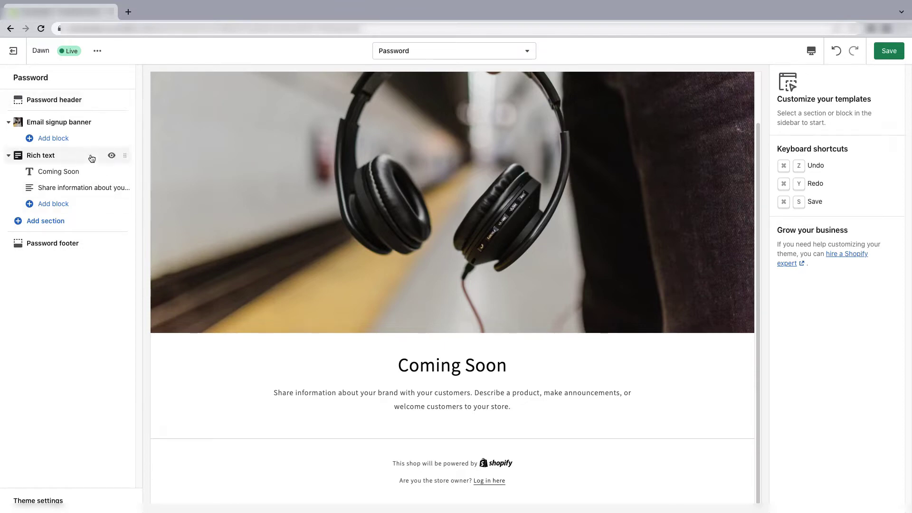
left_click_drag(125, 155, 120, 114)
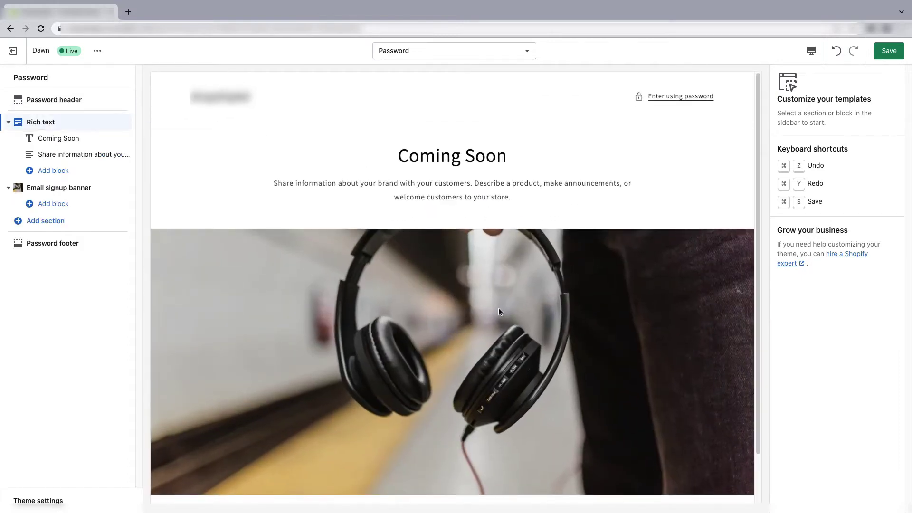
- Insert an Email signup section with its email form after the headphones banner
scroll(525, 233, "down", 1)
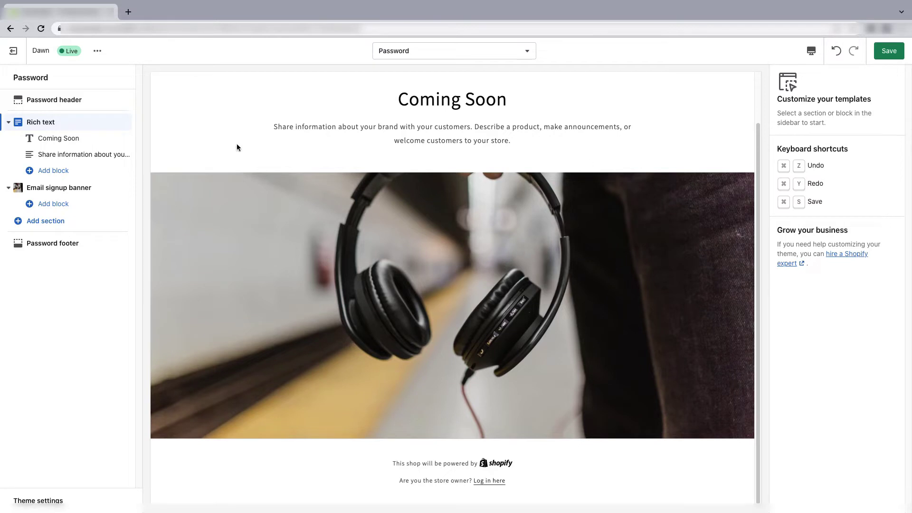
left_click(54, 222)
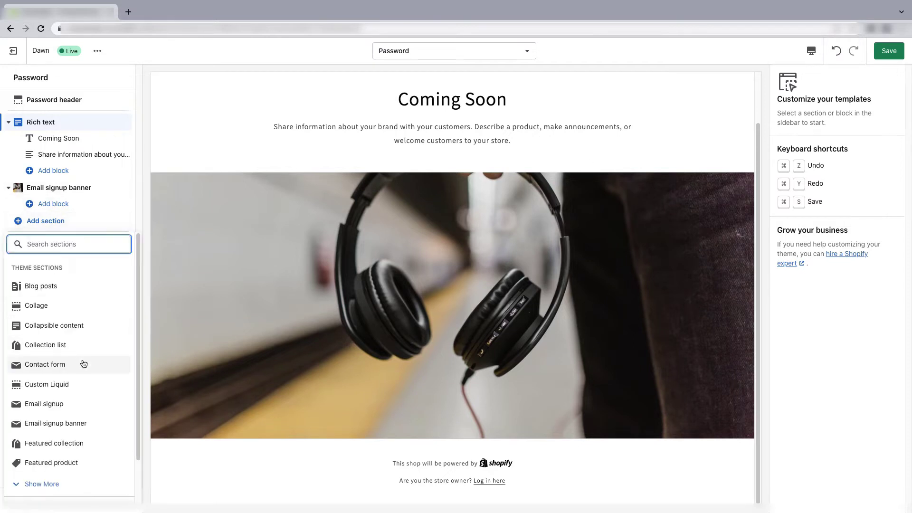
scroll(49, 354, "down", 2)
left_click(49, 354)
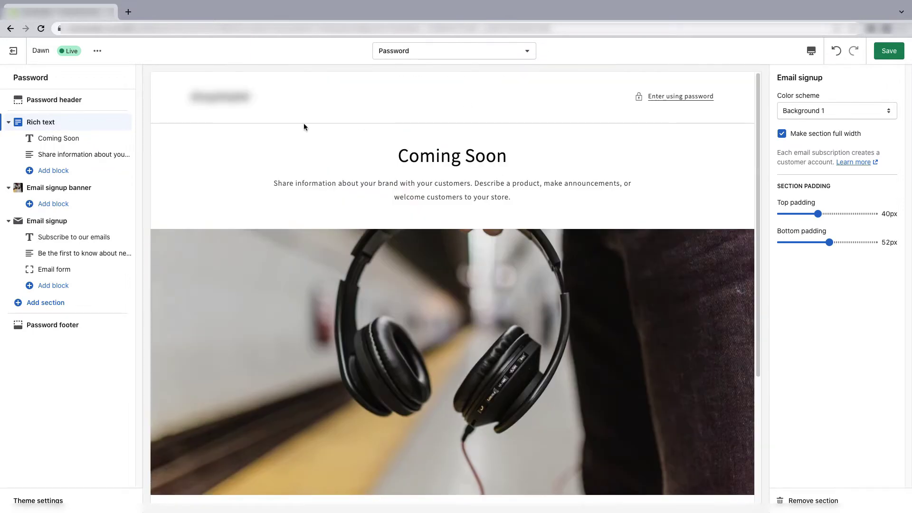
- Set both the Password header and Password footer colour schemes to Accent 1
left_click(59, 102)
left_click(857, 203)
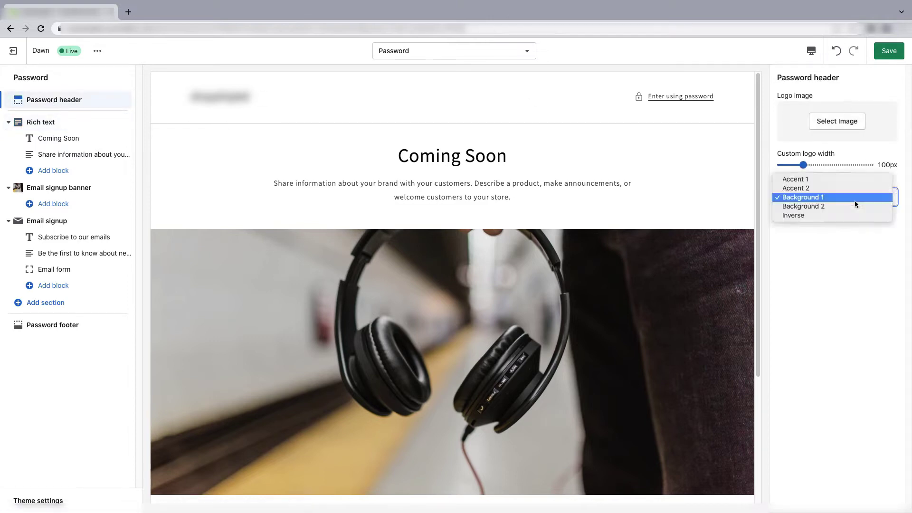
left_click(811, 179)
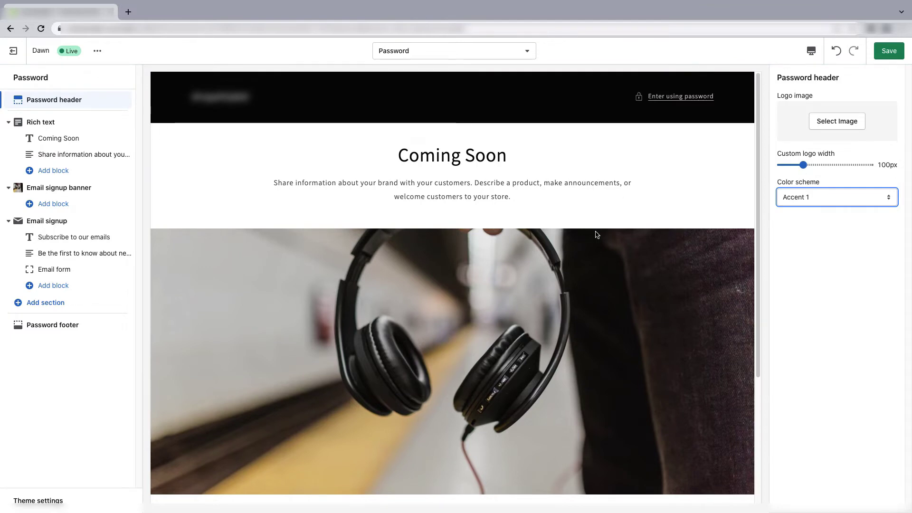
scroll(596, 235, "down", 4)
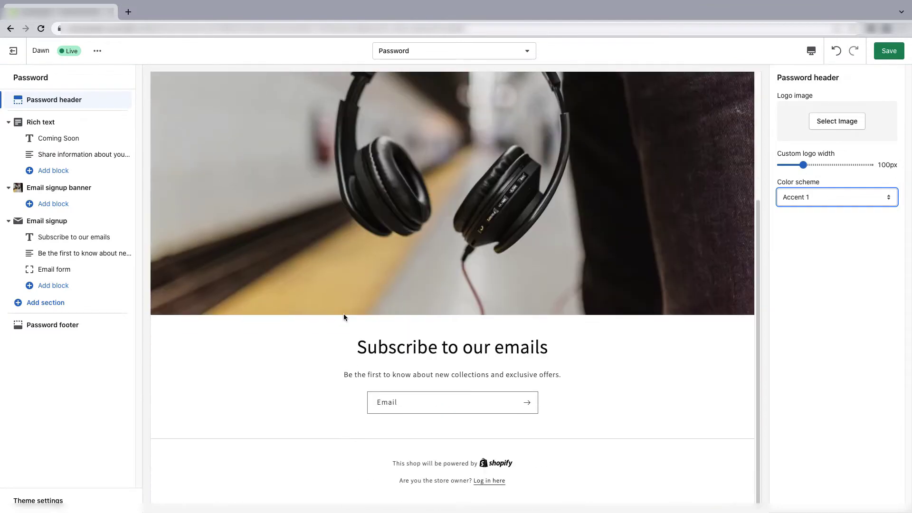
left_click(48, 325)
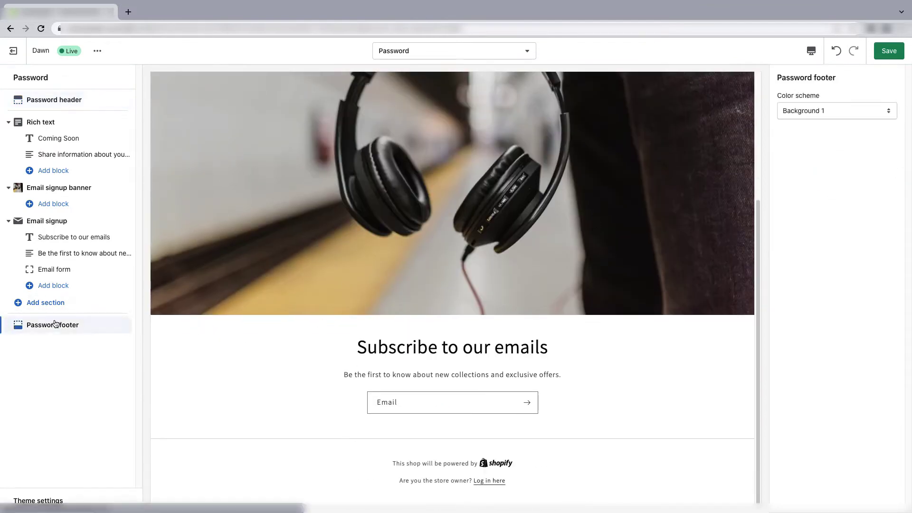
left_click(810, 109)
left_click(803, 93)
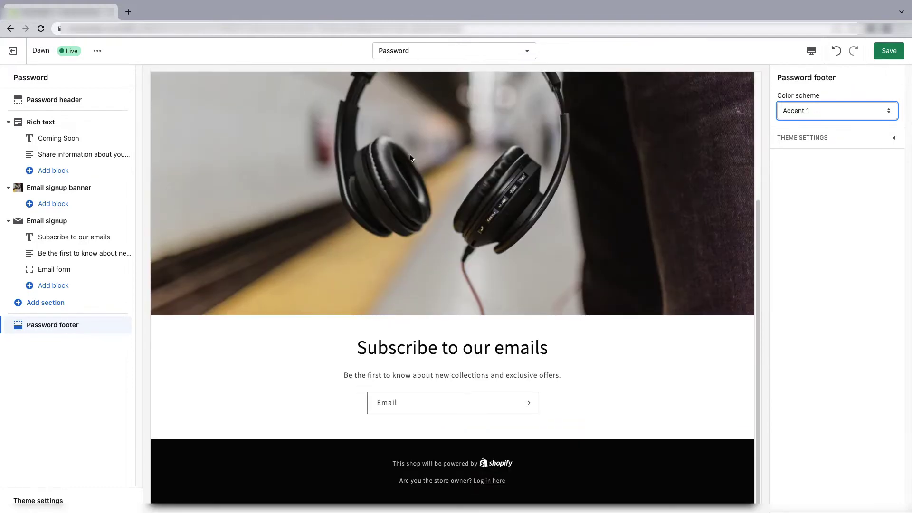
scroll(546, 262, "up", 4)
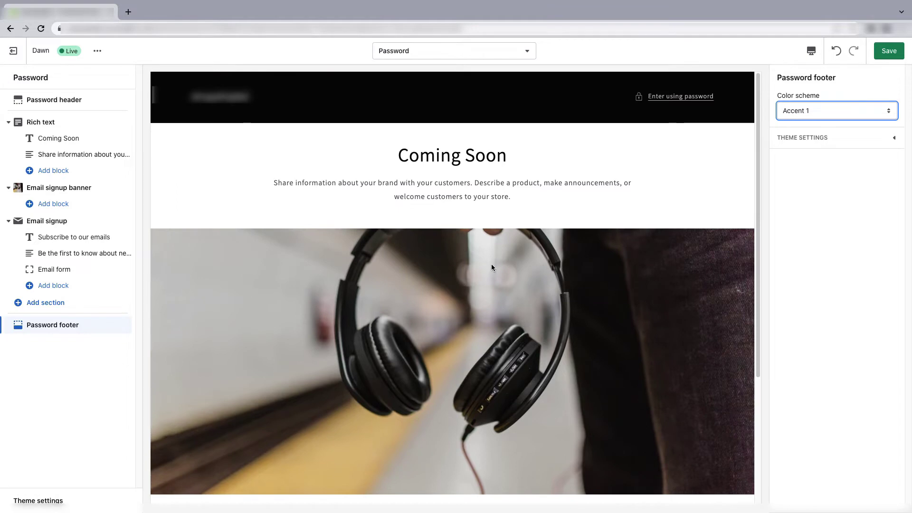
scroll(491, 267, "down", 4)
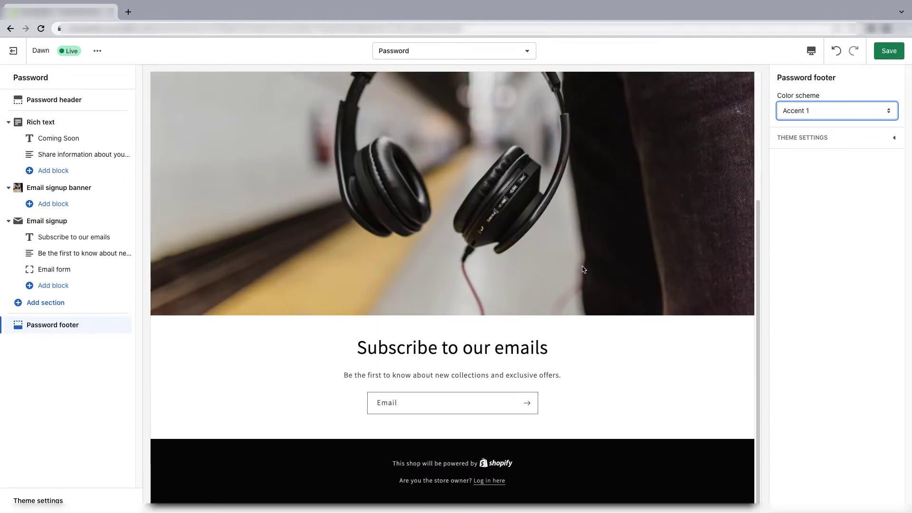
scroll(477, 263, "up", 4)
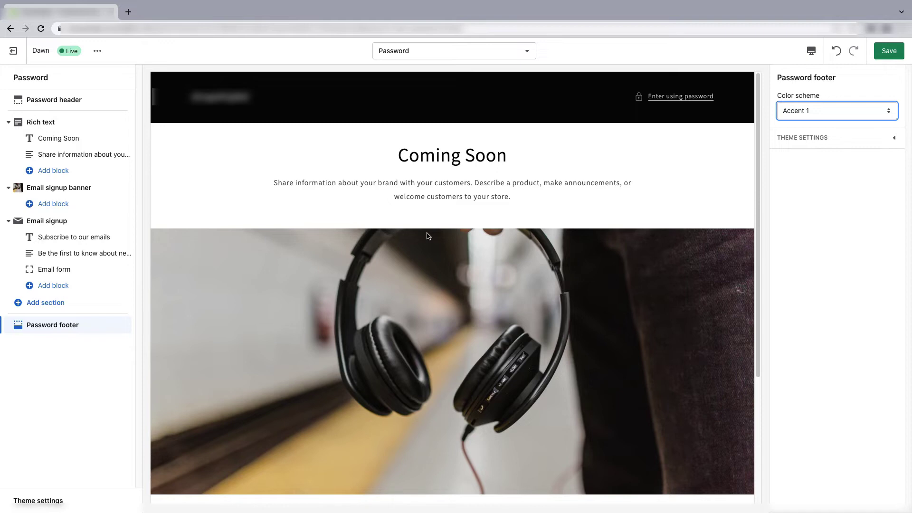
- Save the Password template edits and select the store URL in the address bar
left_click(887, 53)
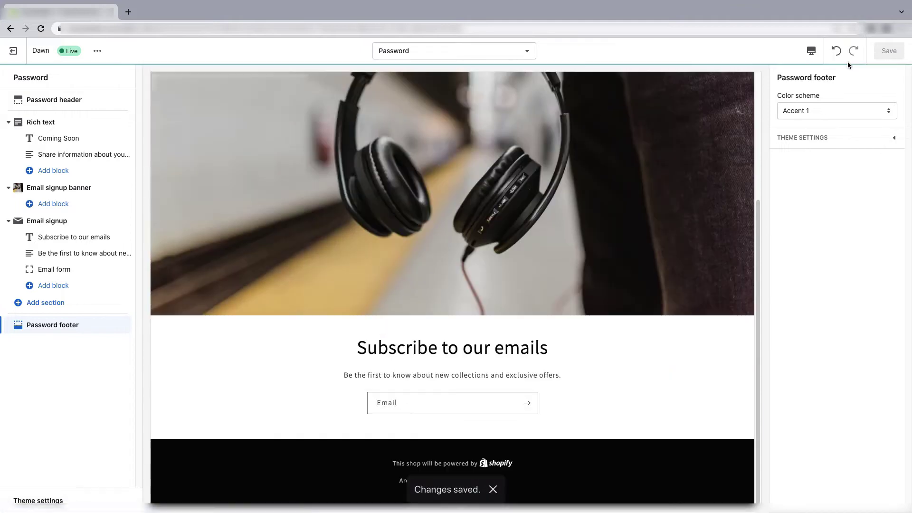
scroll(593, 297, "up", 4)
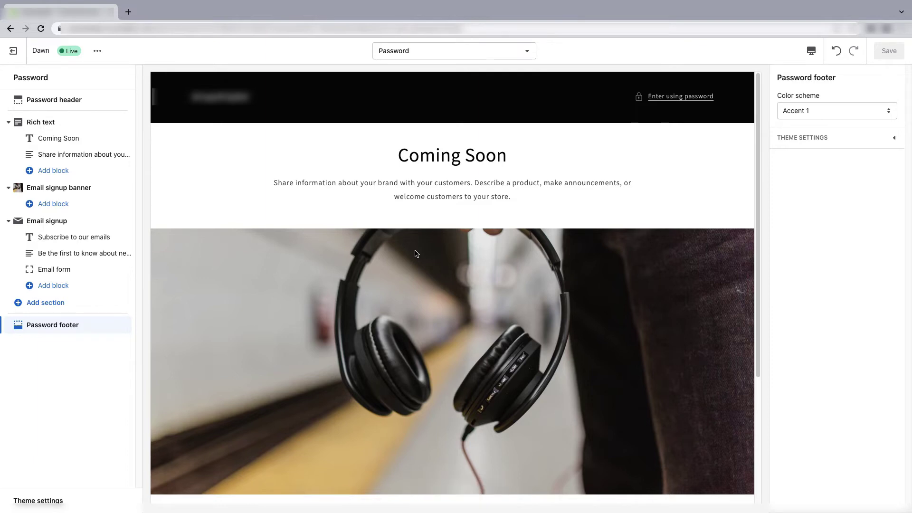
left_click(69, 29)
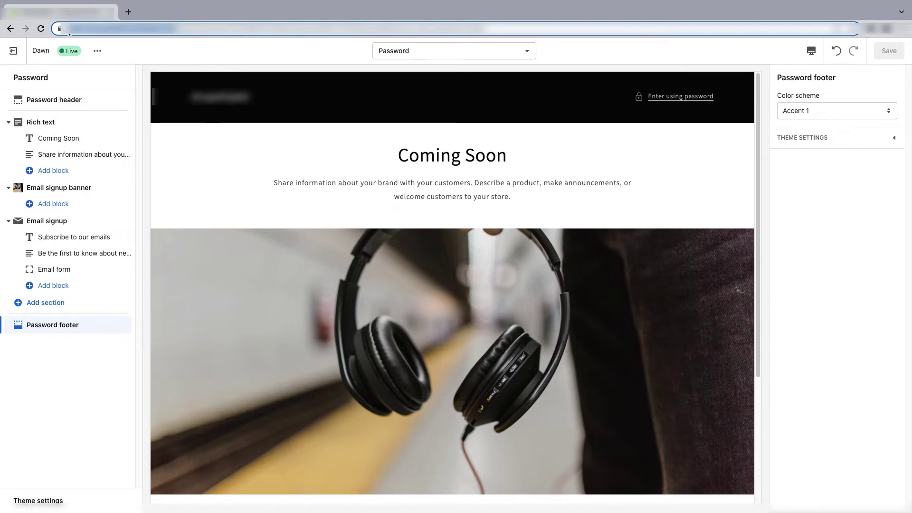
- Open the store URL in a new Incognito window and scroll through the live Coming Soon page
key("ctrl+v")
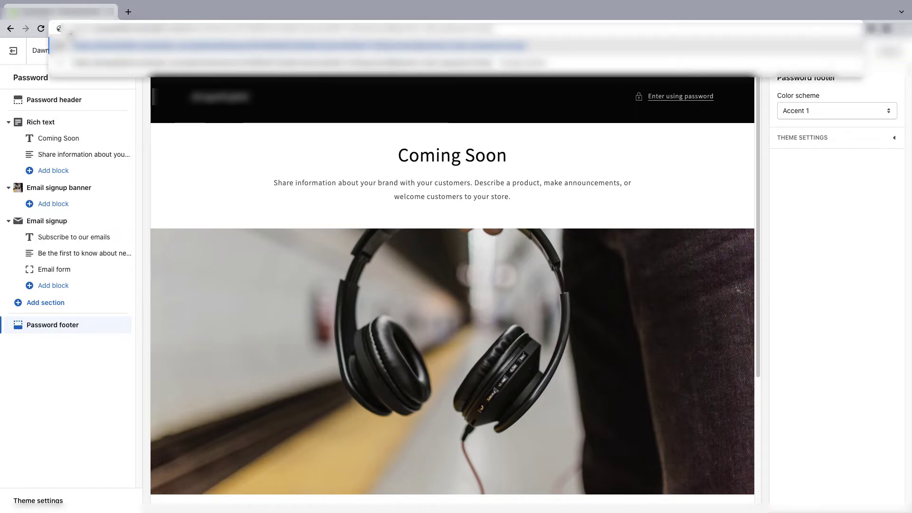
key("ctrl+shift+n")
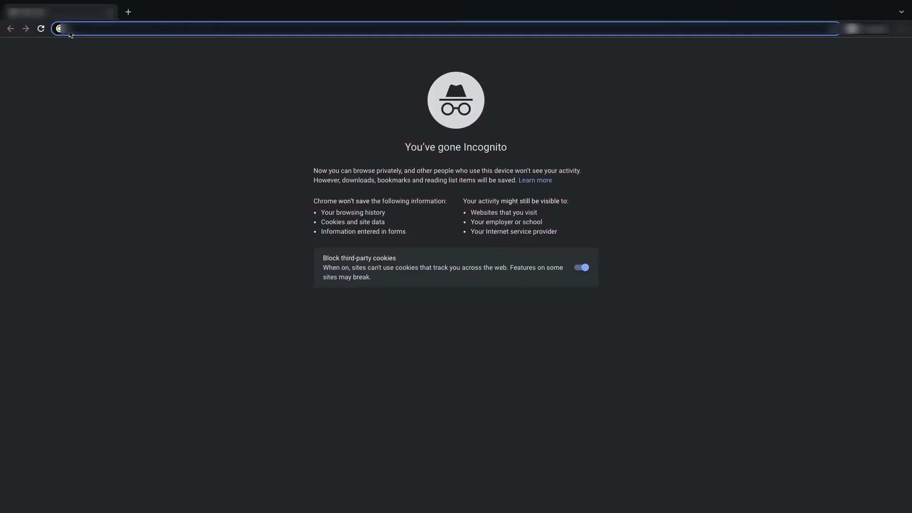
key("ctrl+v")
key("Return")
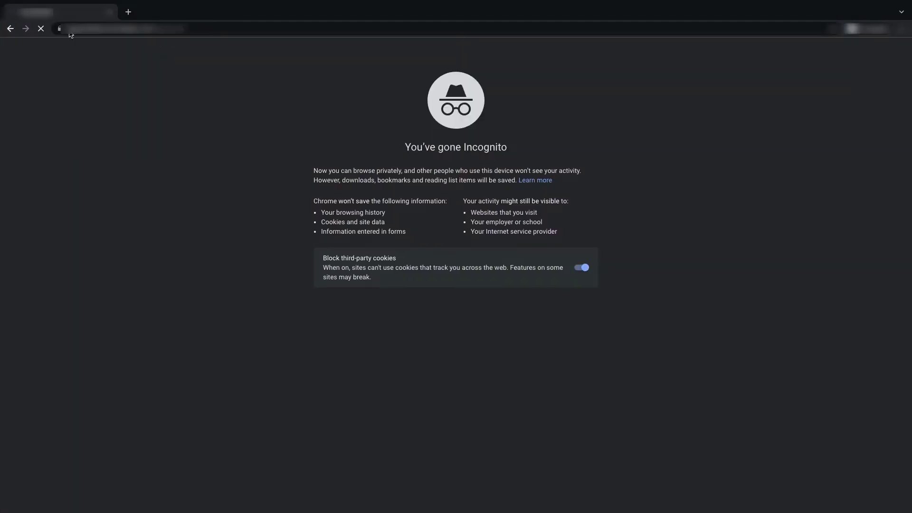
scroll(477, 222, "down", 2)
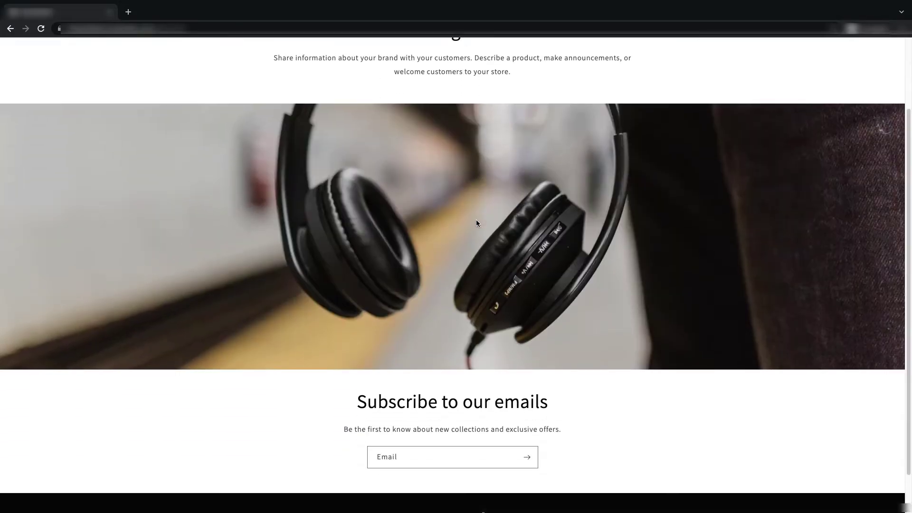
scroll(476, 222, "up", 2)
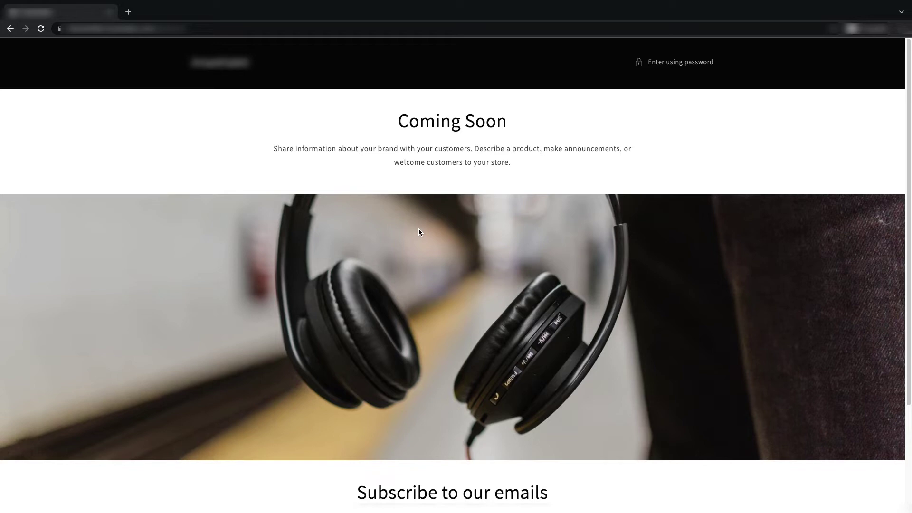
scroll(418, 232, "down", 3)
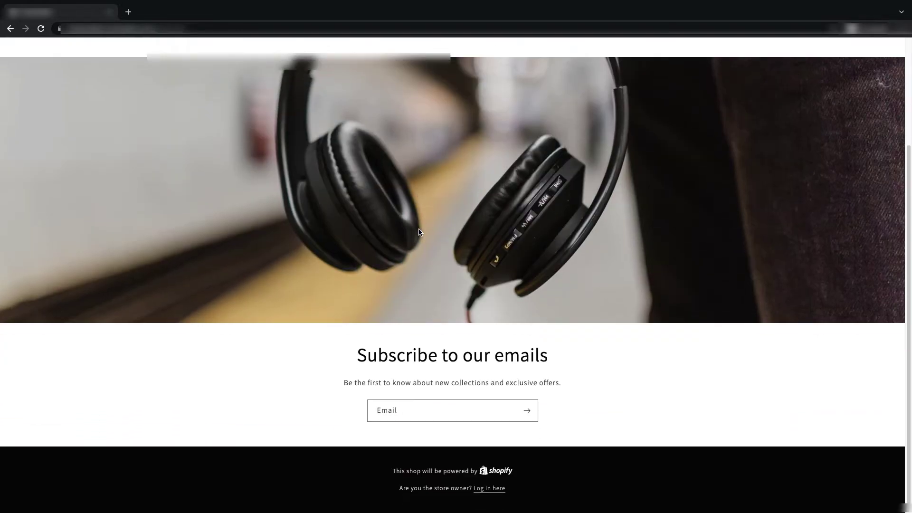
scroll(418, 232, "up", 3)
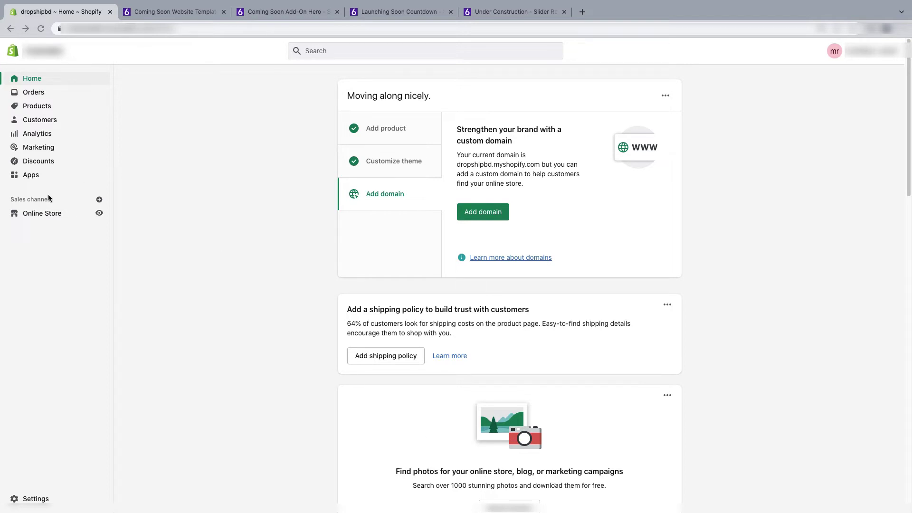
- Open the admin's Apps list to find the installed Slider Revolution app
left_click(27, 176)
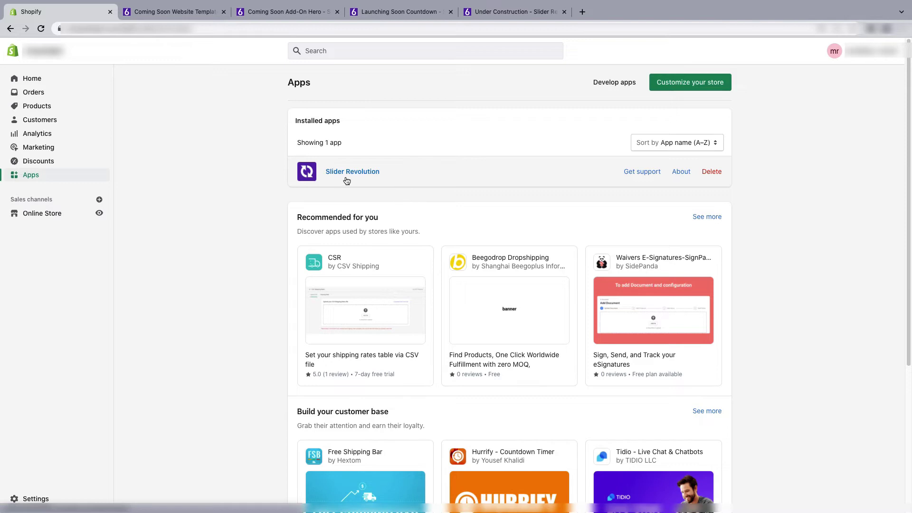
- Launch Slider Revolution and list all slider templates on a single page
left_click(384, 173)
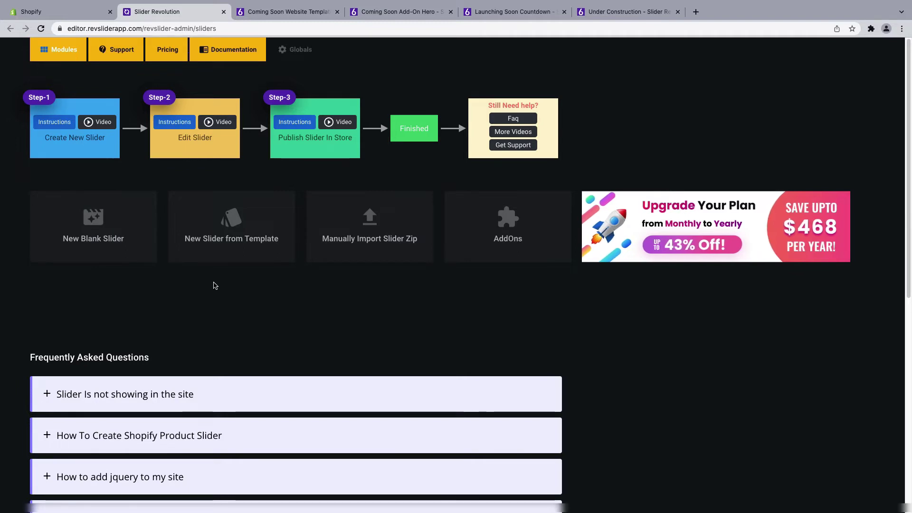
left_click(240, 229)
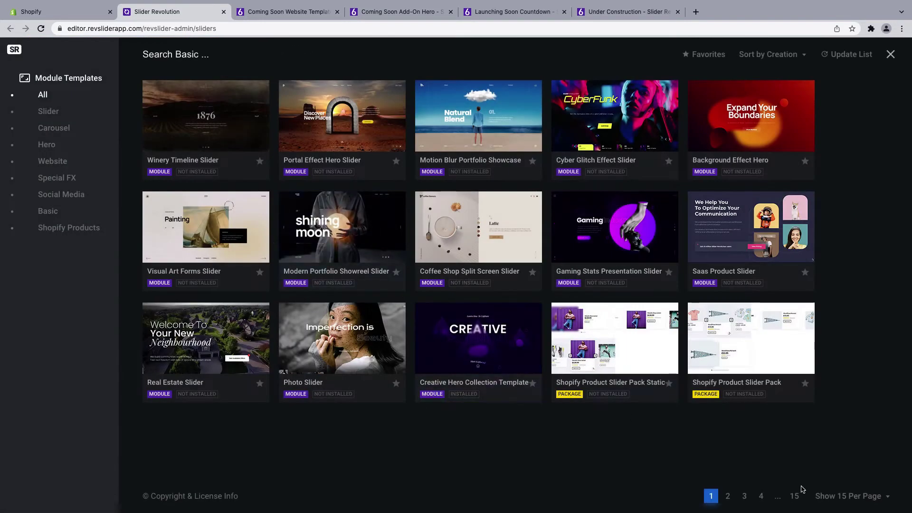
left_click(821, 498)
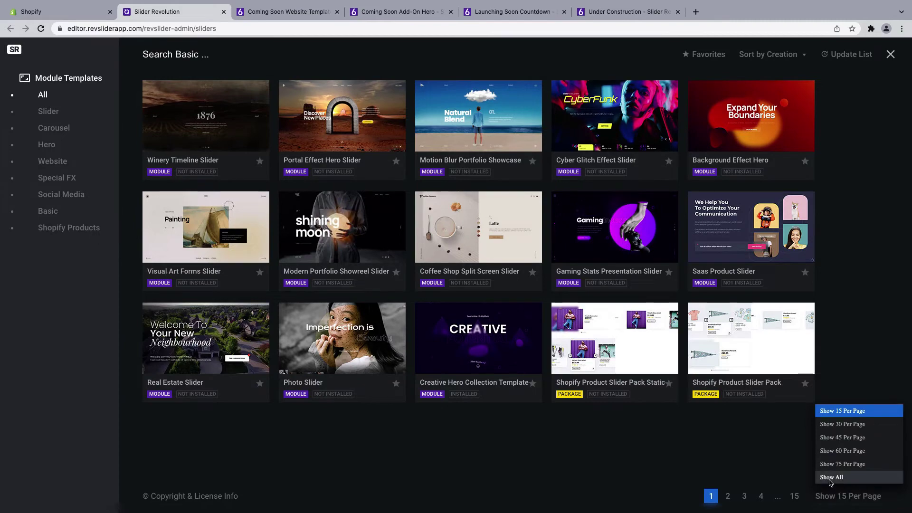
left_click(831, 478)
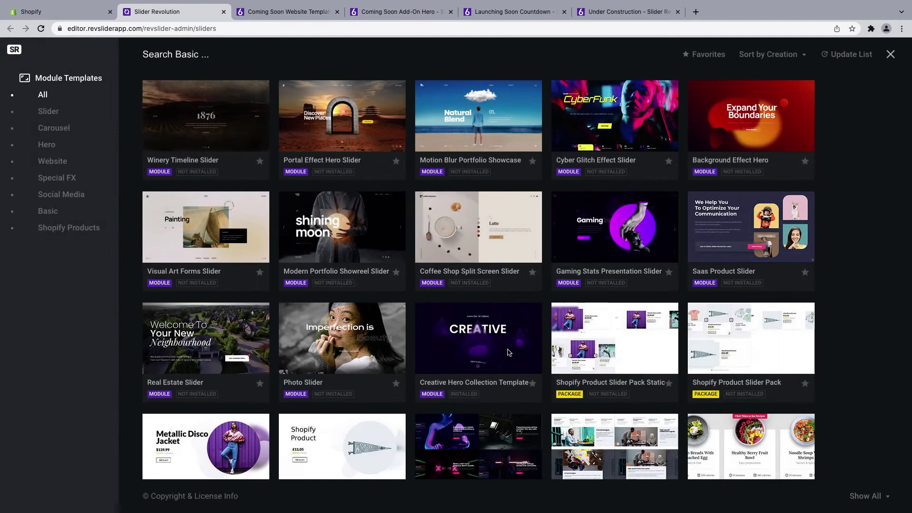
- Browse the template grid, then view the Coming Soon Website Template preview
scroll(509, 352, "down", 10)
scroll(508, 353, "down", 15)
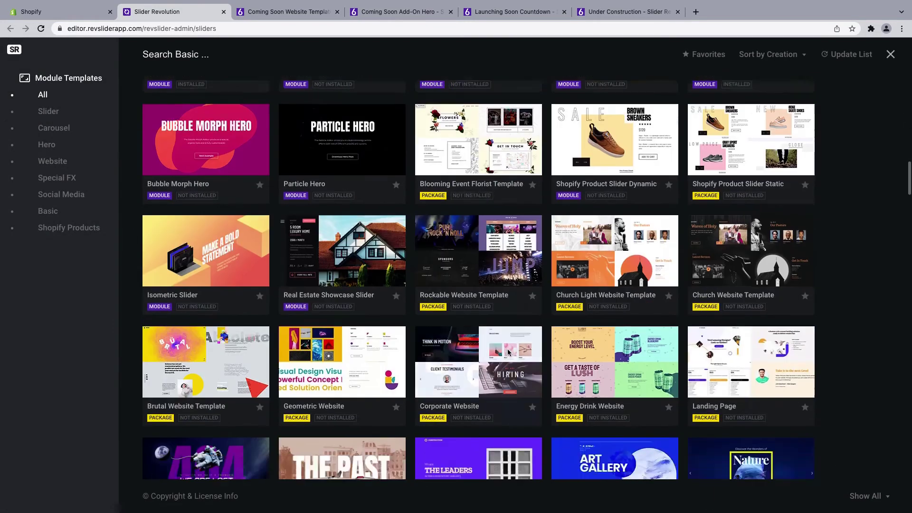
scroll(508, 352, "down", 10)
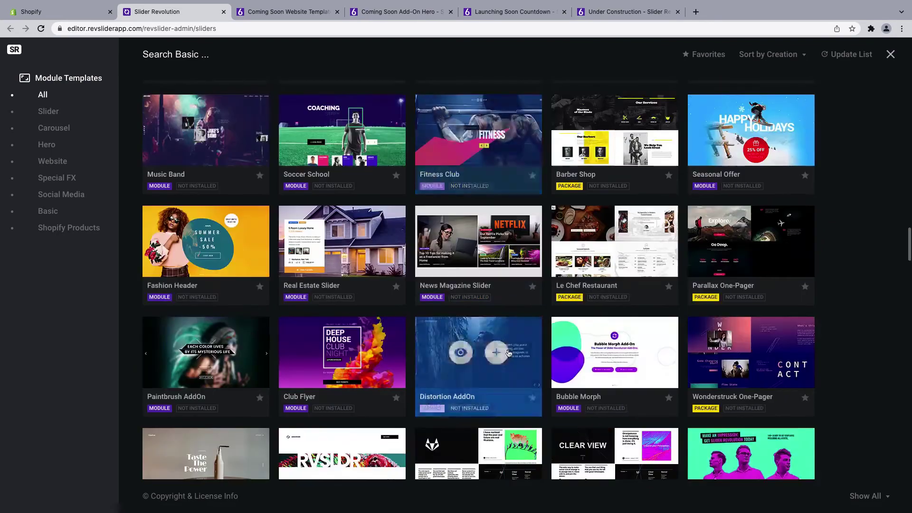
scroll(509, 352, "up", 20)
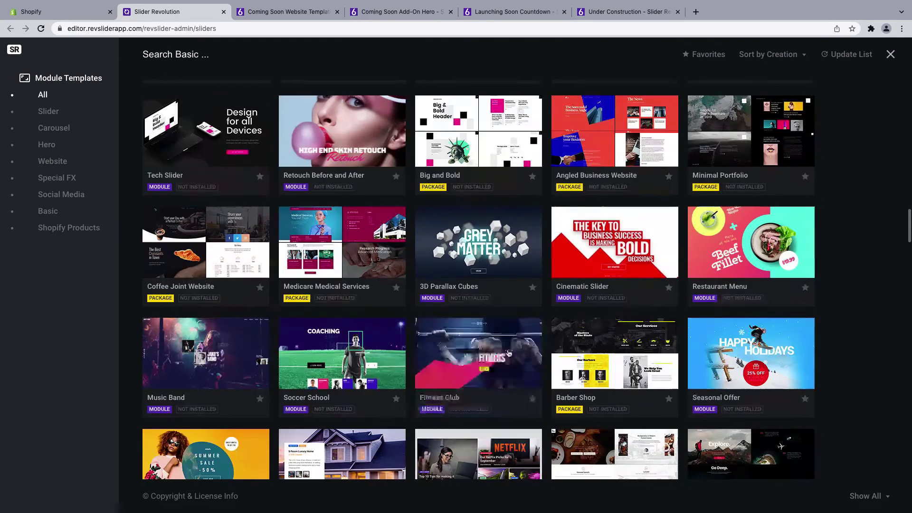
scroll(509, 352, "up", 8)
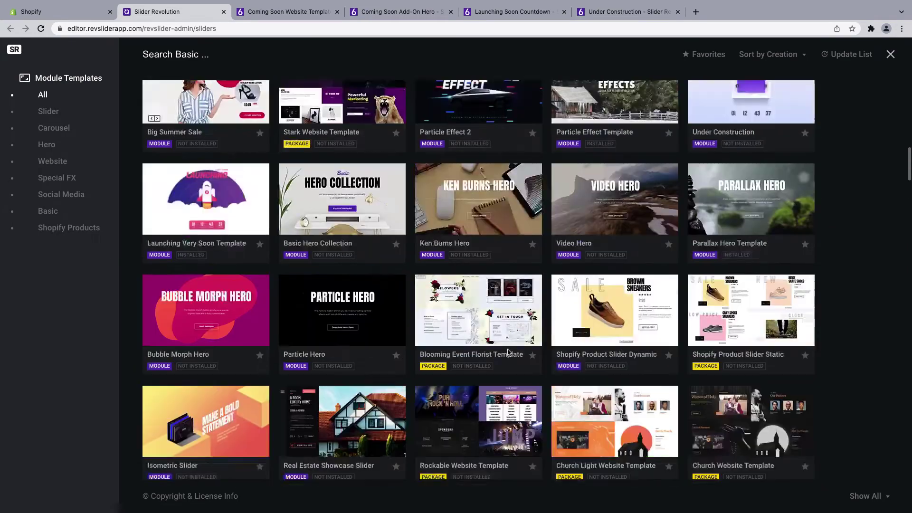
scroll(508, 352, "up", 9)
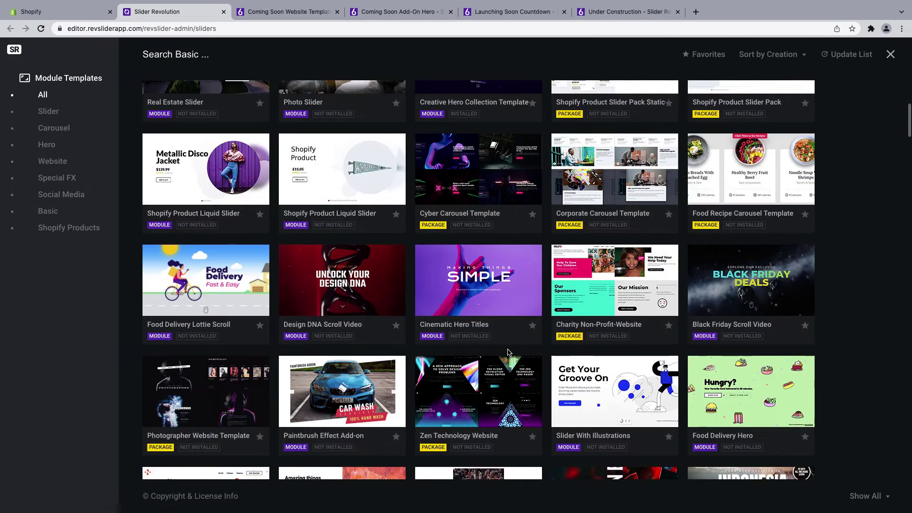
left_click(288, 12)
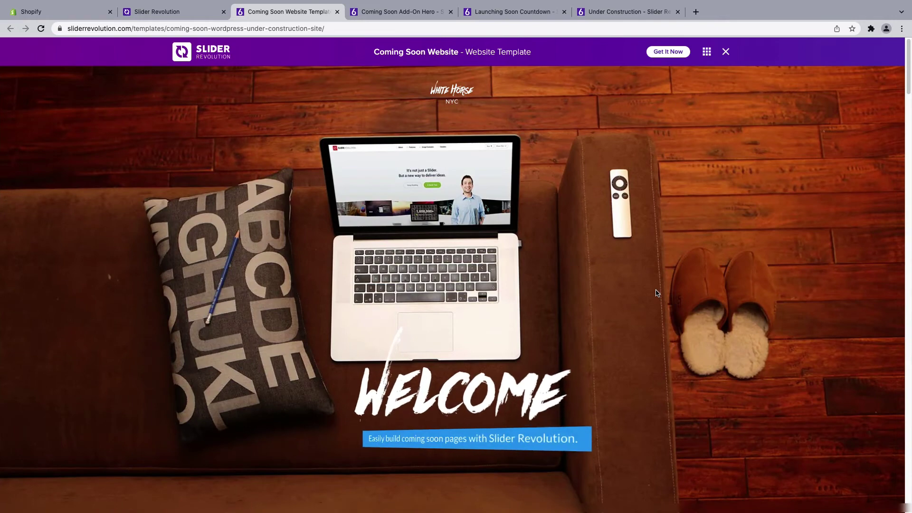
- Compare the Coming Soon Add-On Hero, Launching Soon Countdown and Under Construction demos, then return to the library
left_click(406, 13)
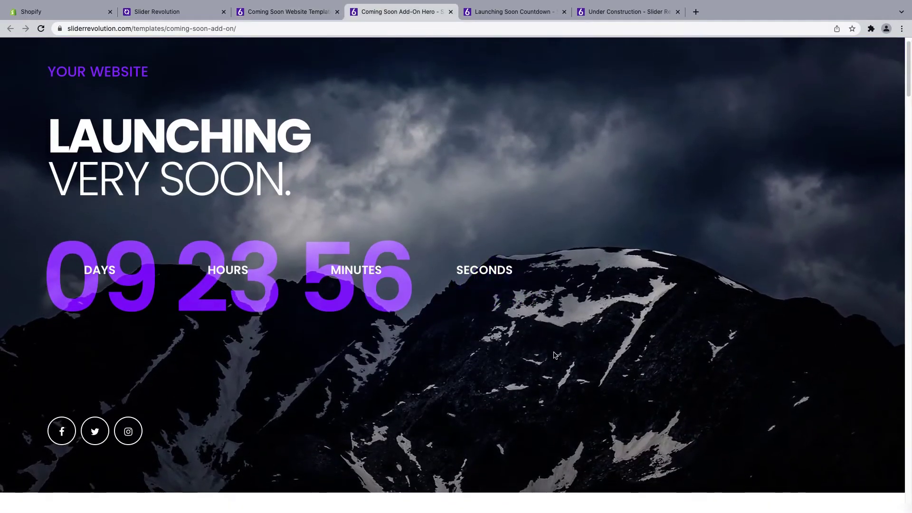
scroll(556, 355, "up", 1)
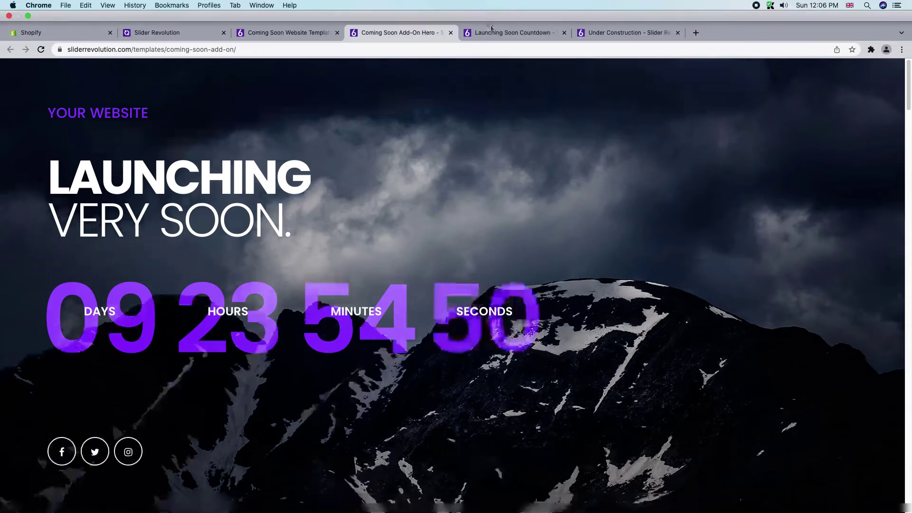
left_click(492, 32)
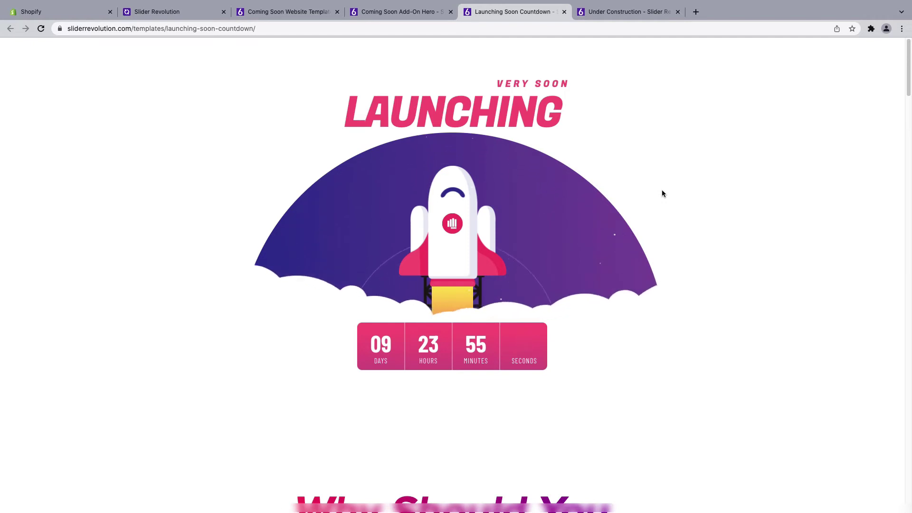
left_click(615, 11)
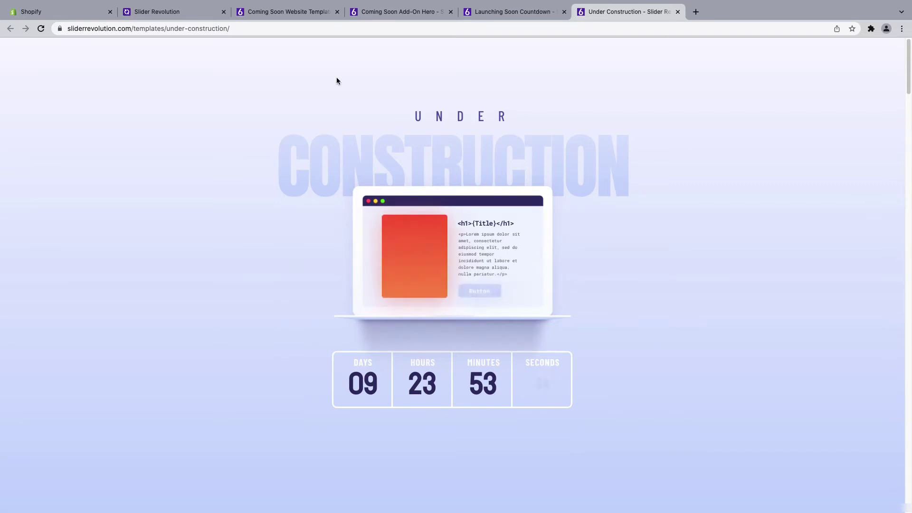
left_click(294, 11)
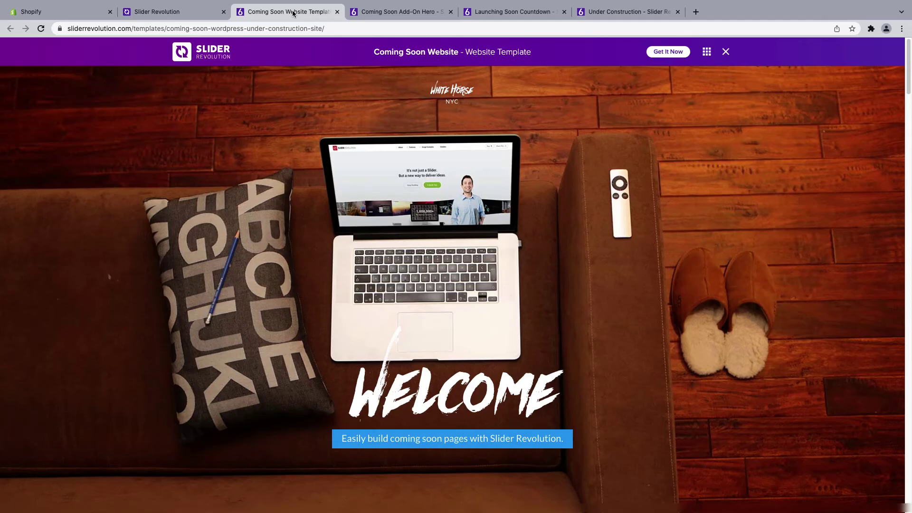
left_click(404, 15)
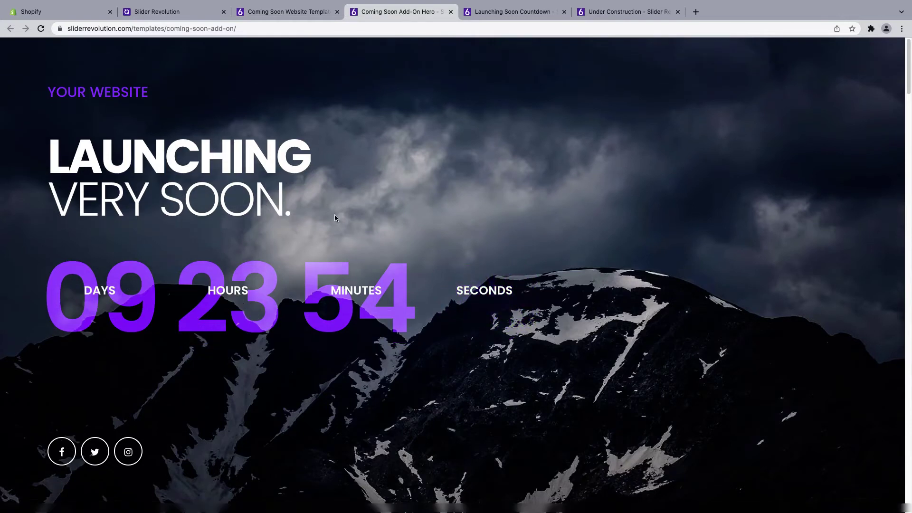
left_click(188, 11)
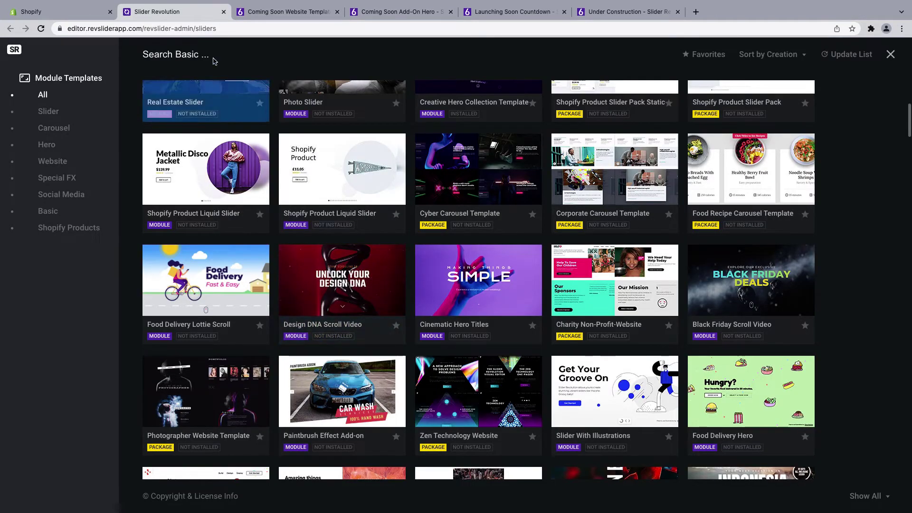
- Search templates for 'coming soon' and install the Coming Soon Add-On template
left_click(213, 58)
left_click(211, 75)
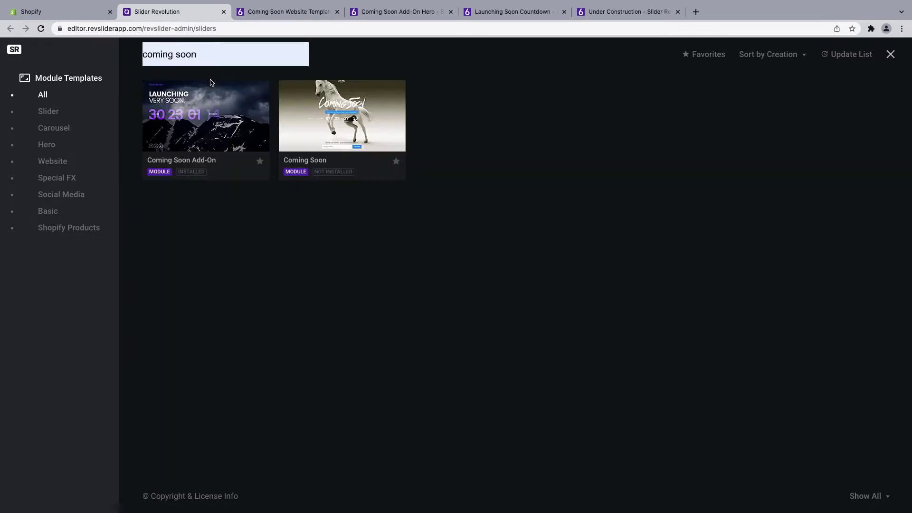
mouse_move(195, 119)
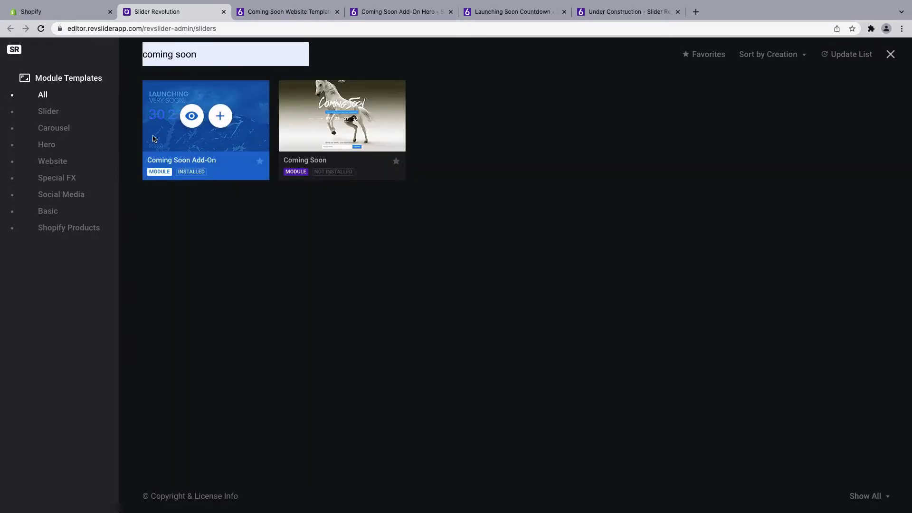
left_click(220, 119)
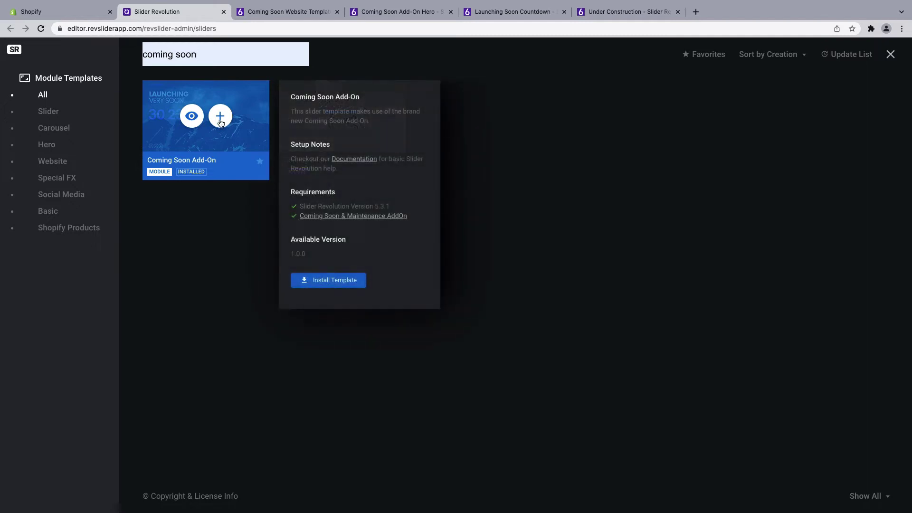
left_click(326, 281)
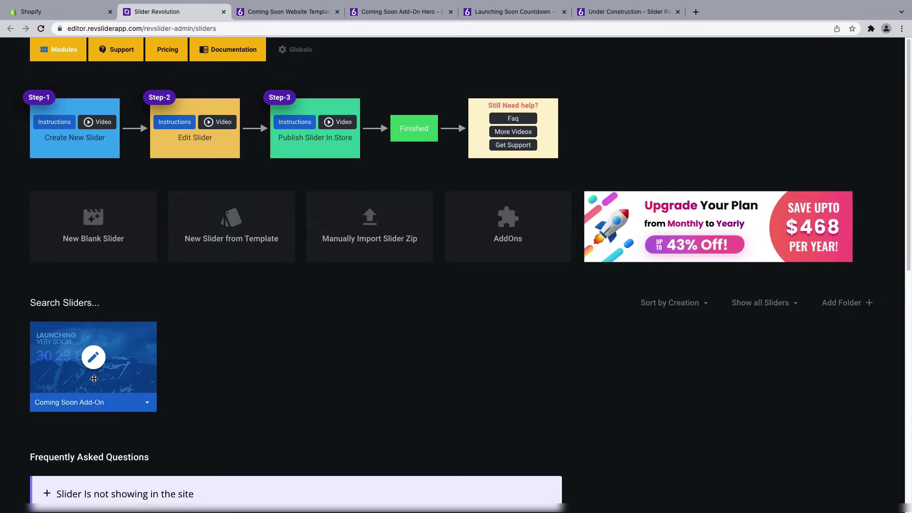
- Open the Coming Soon Add-On slider and inspect the VERY SOON. subtitle's text and colour settings
left_click(94, 363)
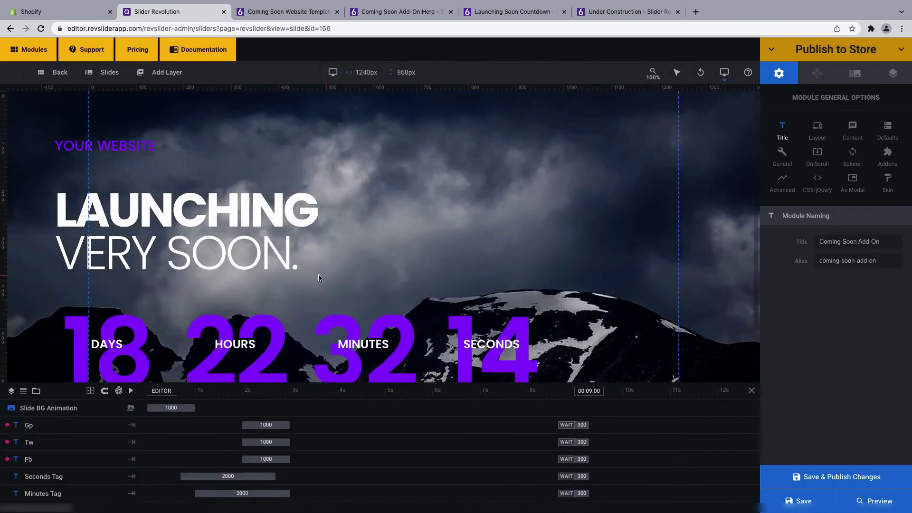
left_click(142, 143)
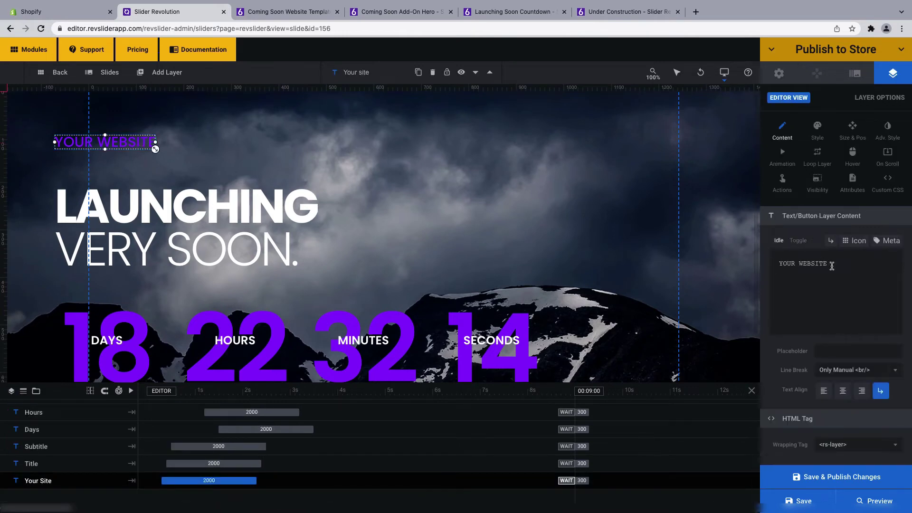
left_click(292, 262)
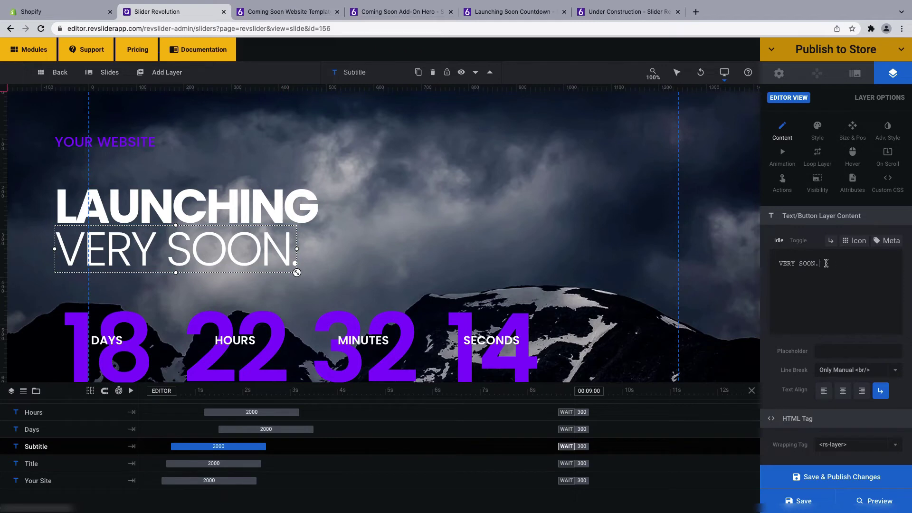
left_click_drag(827, 263, 772, 256)
left_click(817, 126)
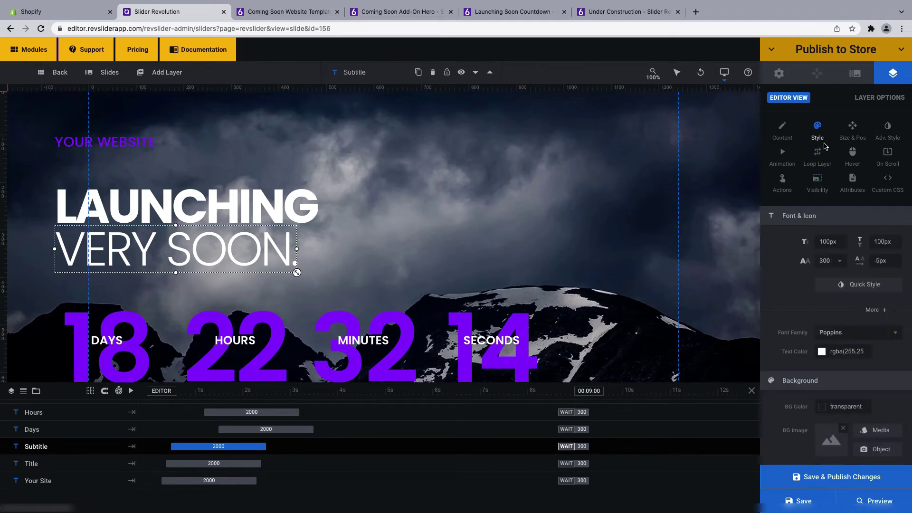
left_click(822, 351)
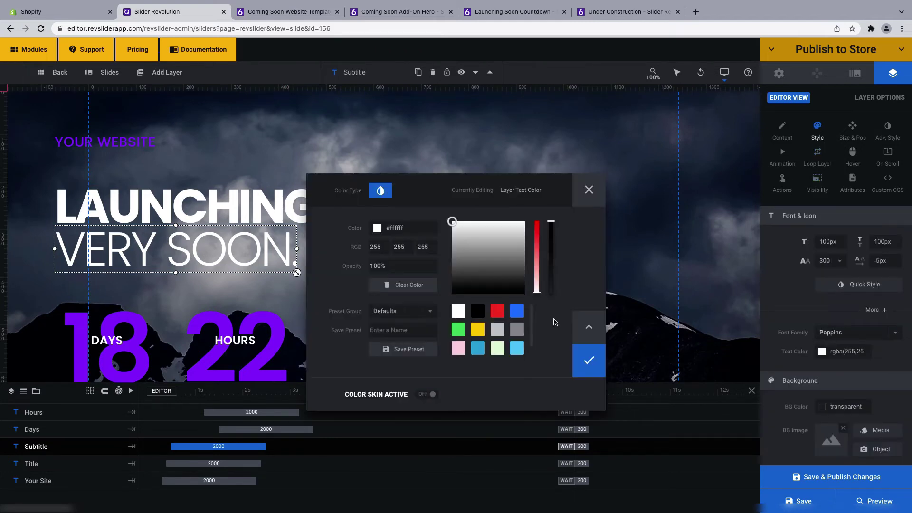
left_click(589, 190)
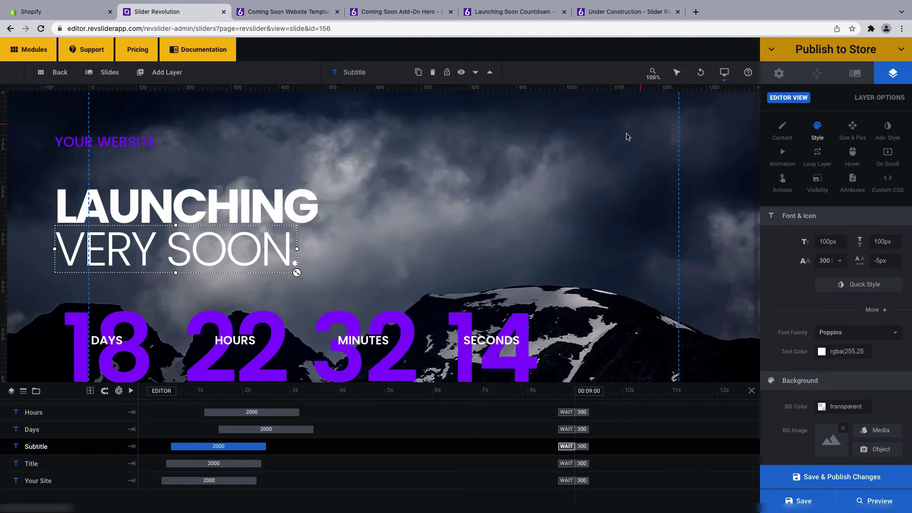
left_click(538, 152)
- Keep the slide background as an image, then bring up the Addons gallery from module options
left_click(779, 74)
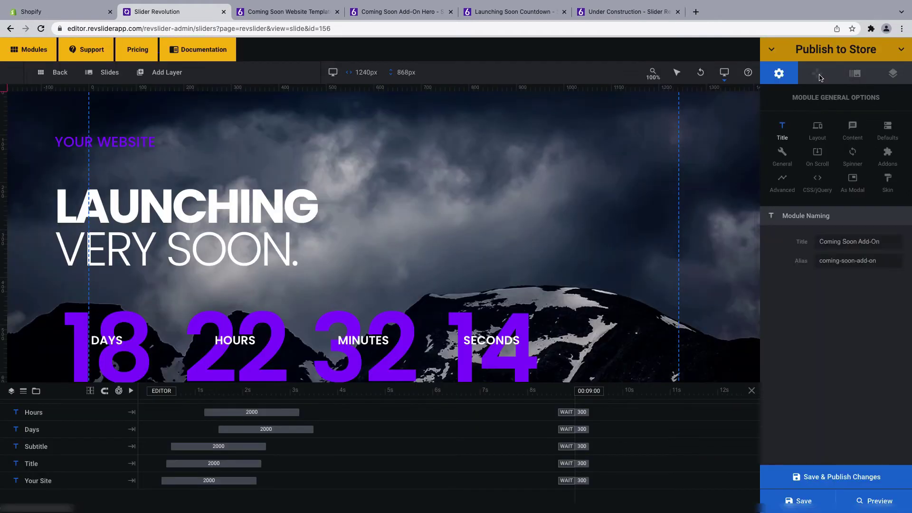
left_click(855, 75)
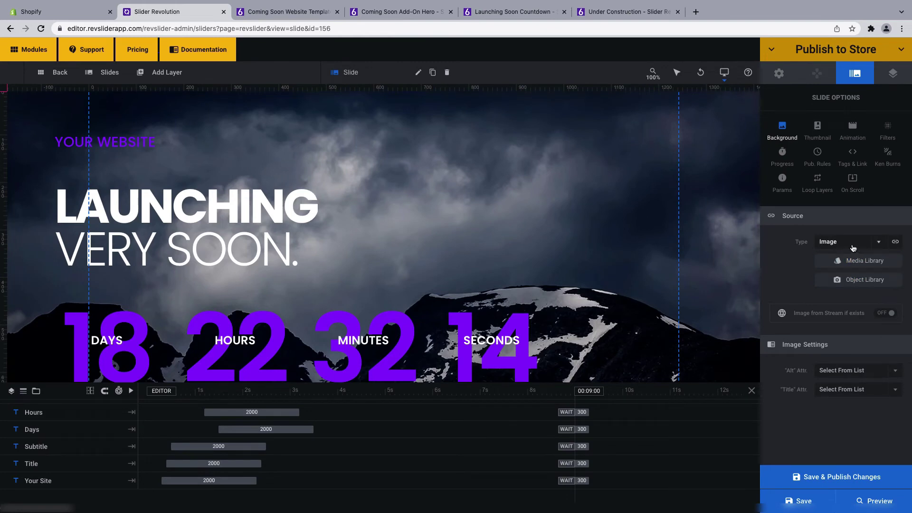
left_click(881, 245)
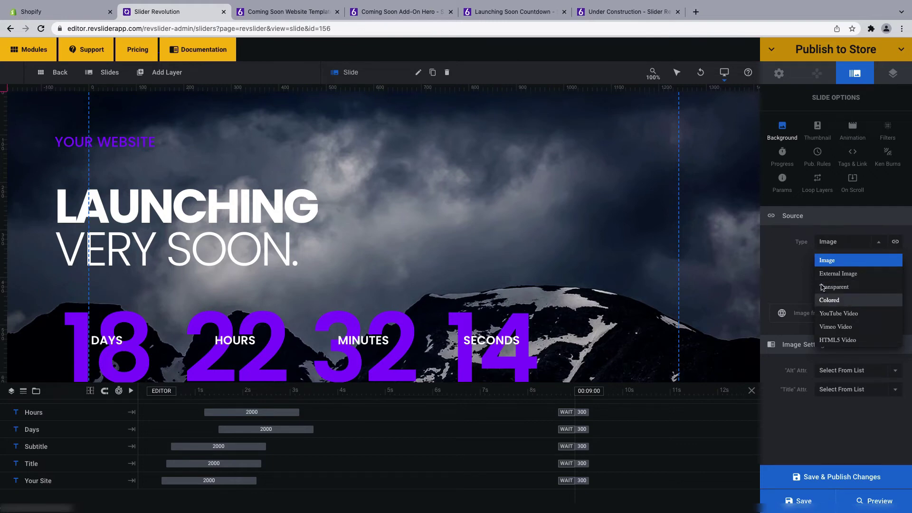
left_click(790, 265)
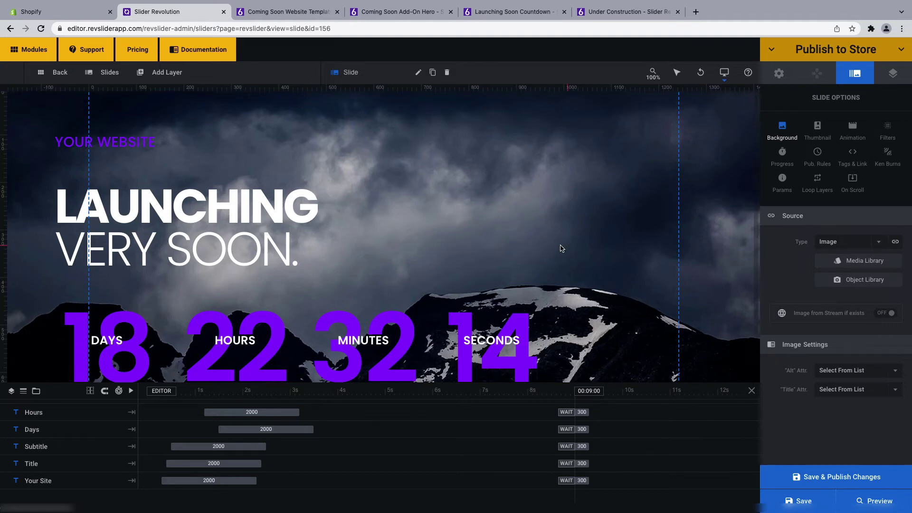
scroll(560, 248, "down", 1)
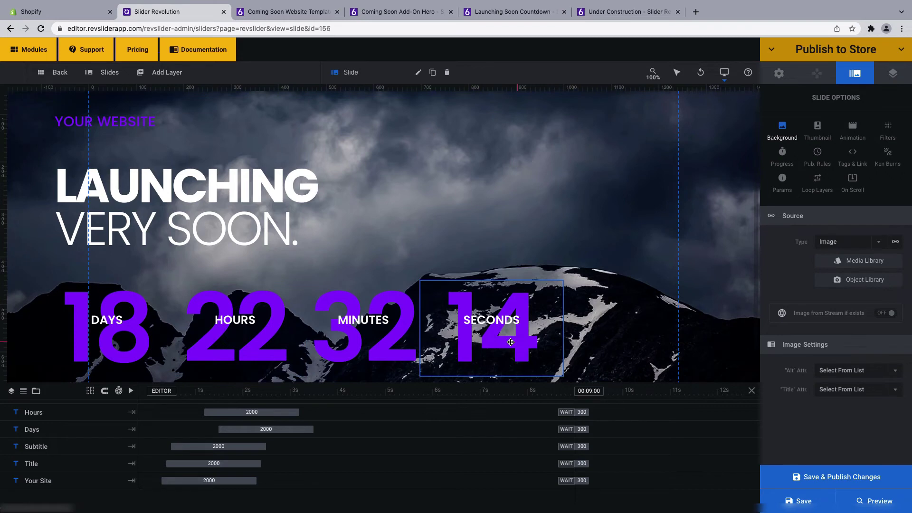
left_click(779, 74)
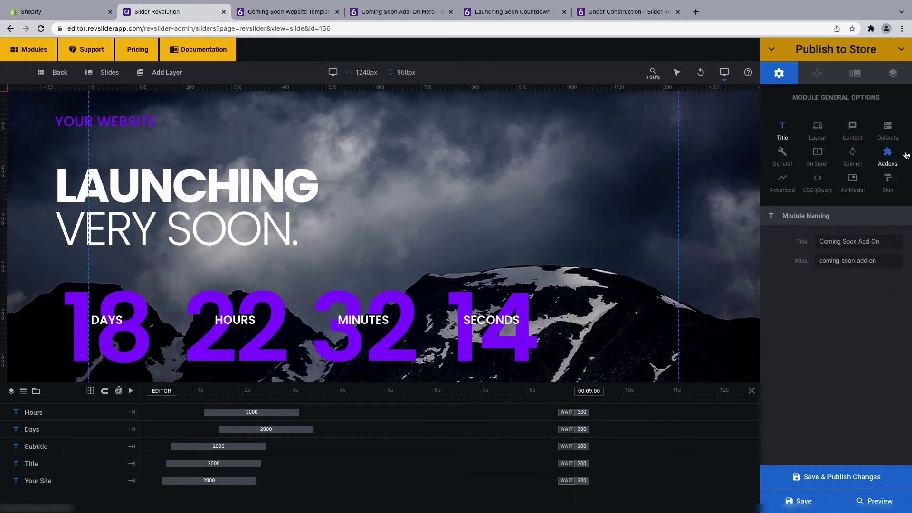
left_click(888, 157)
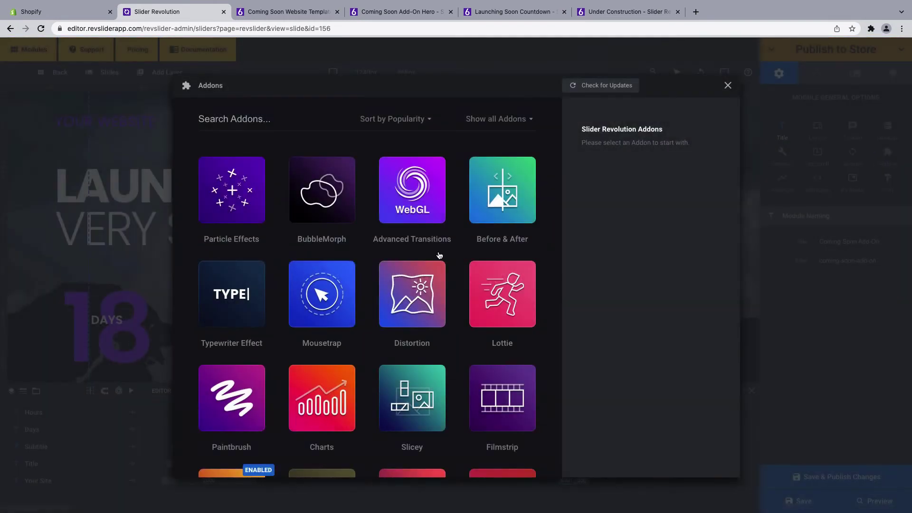
- Configure the Coming & Maint. add-on to use the Coming Soon Add-On slider with its countdown timer on
scroll(477, 257, "down", 2)
scroll(459, 255, "down", 1)
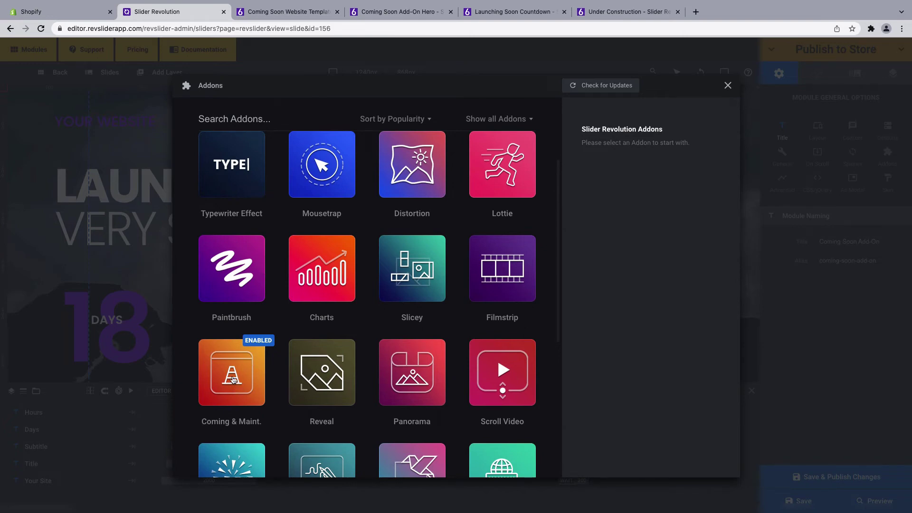
left_click(233, 379)
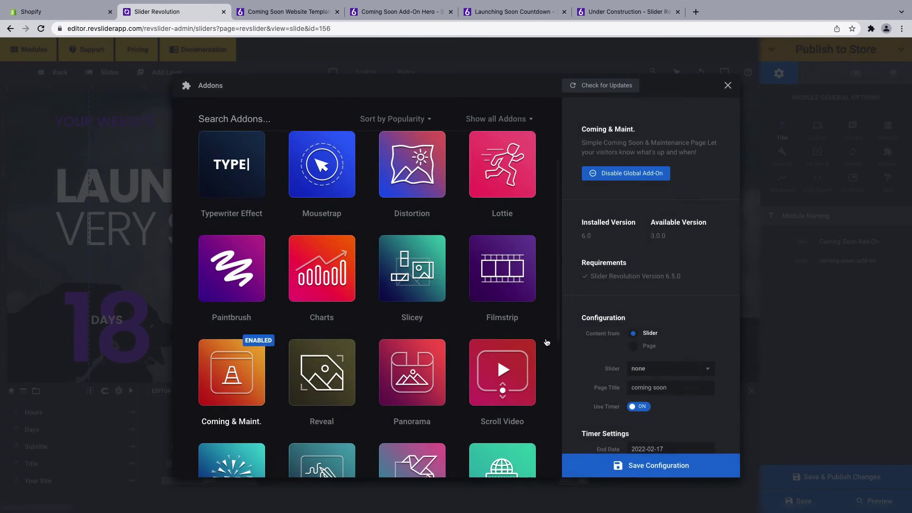
scroll(663, 309, "down", 2)
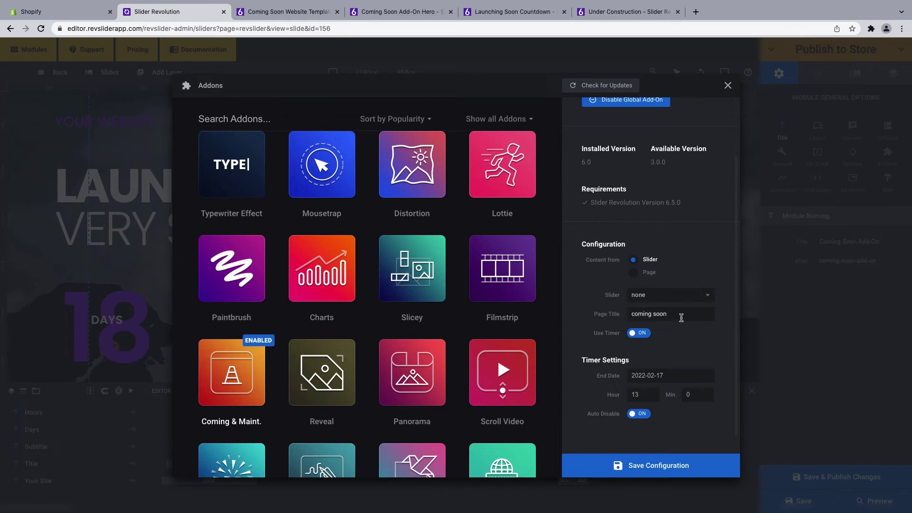
left_click(708, 297)
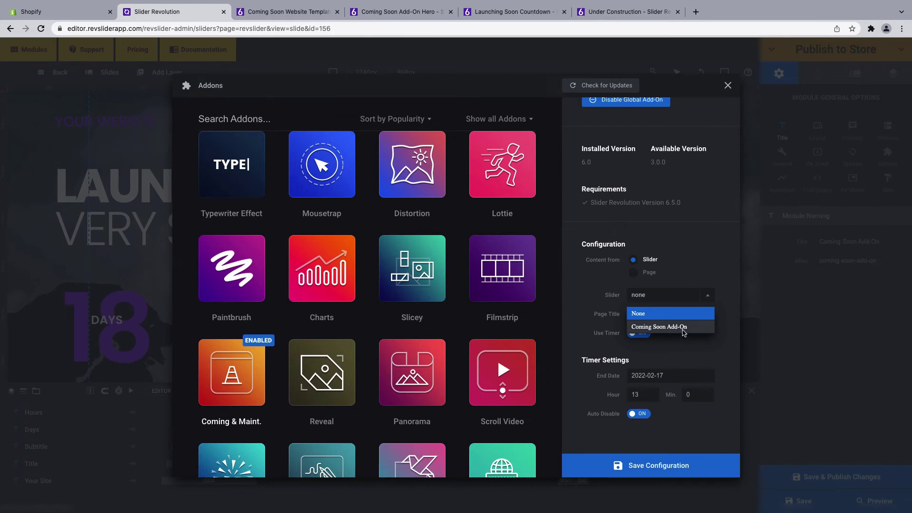
left_click(683, 328)
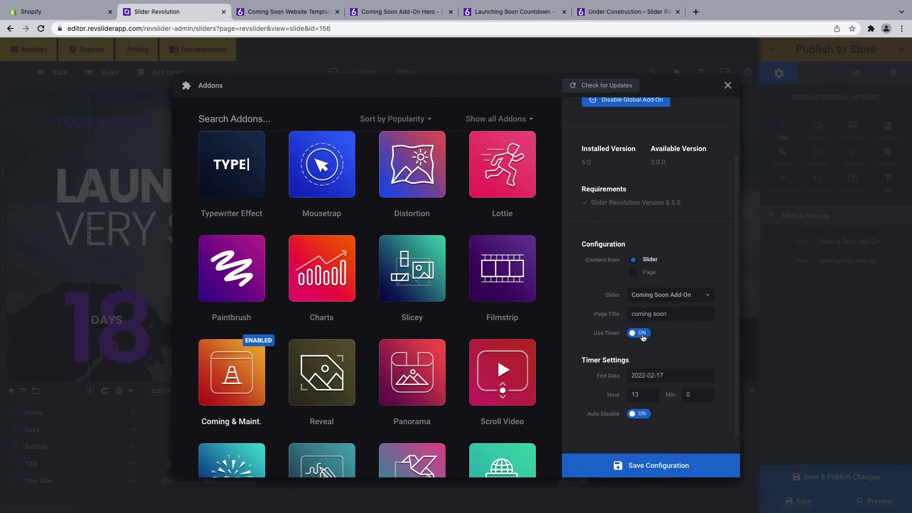
left_click(644, 334)
left_click(643, 333)
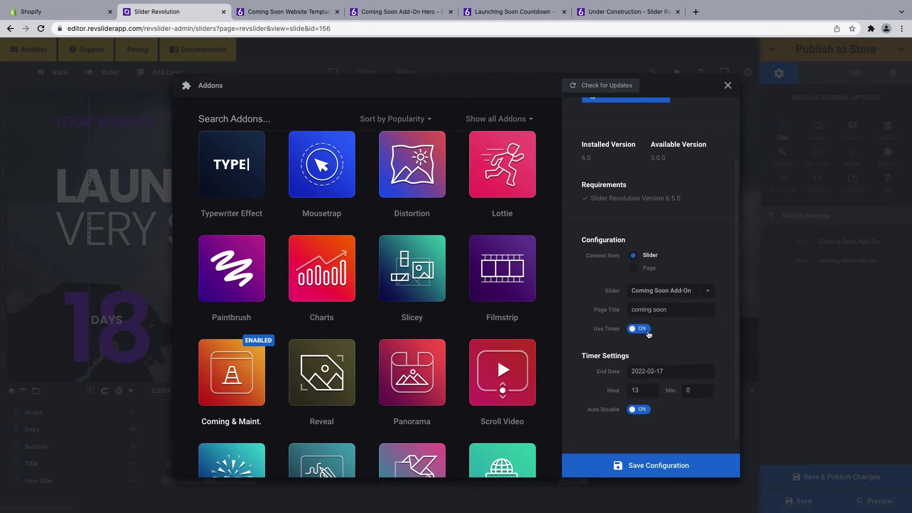
- Set the countdown end to 2022-02-15 at 13:03, save the configuration and close the gallery
scroll(698, 349, "down", 1)
left_click(677, 356)
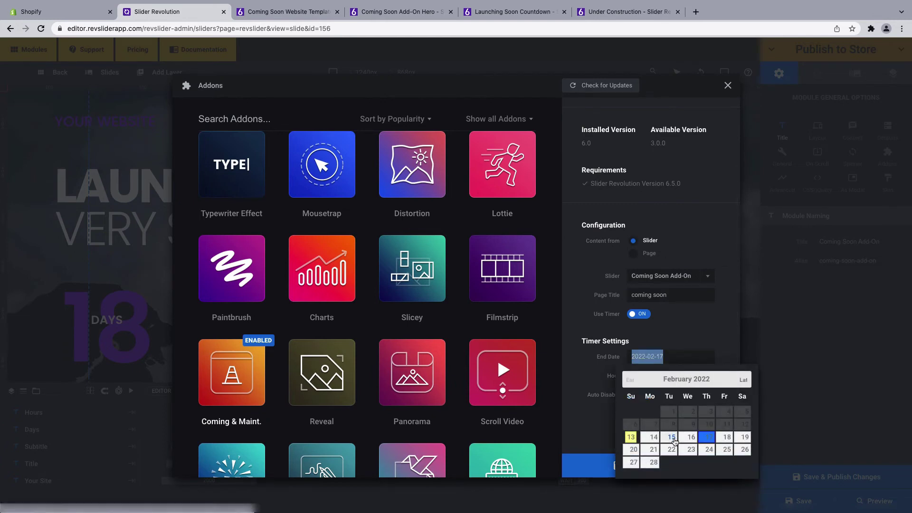
left_click(672, 438)
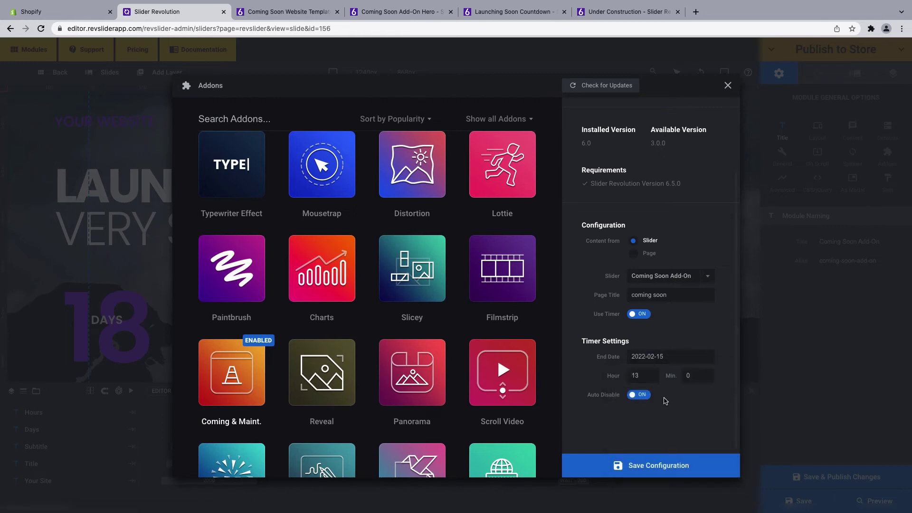
double_click(640, 374)
left_click(640, 376)
left_click(697, 375)
double_click(695, 376)
type("3")
left_click(662, 471)
left_click(727, 86)
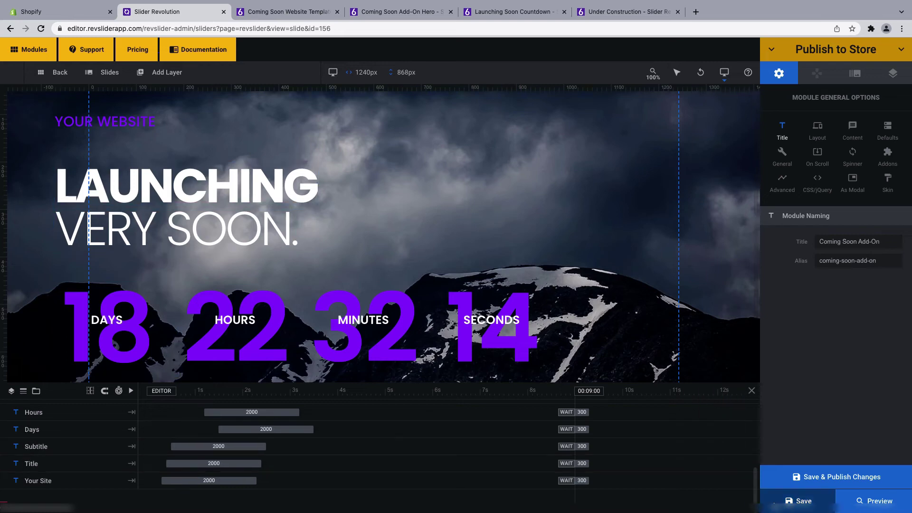
- Save the slider, publish it to the store as a Sections placement, and return to Shopify
left_click(798, 501)
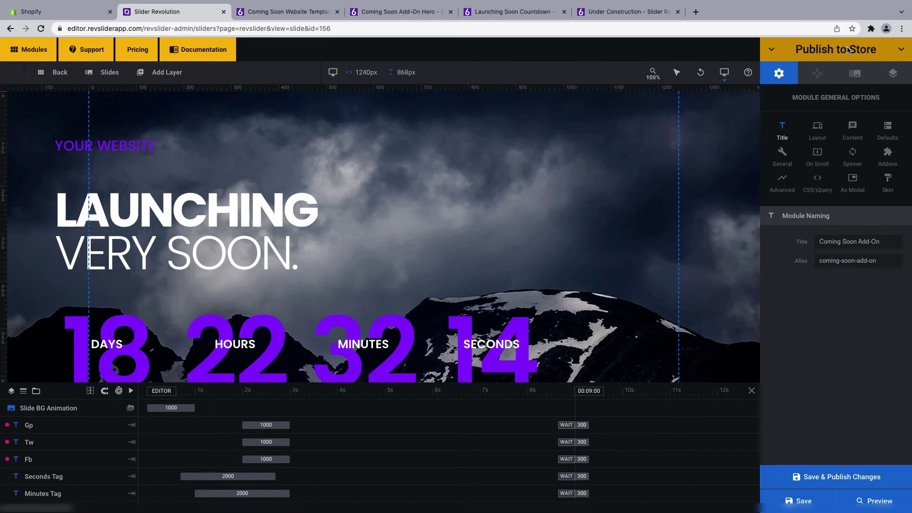
left_click(892, 52)
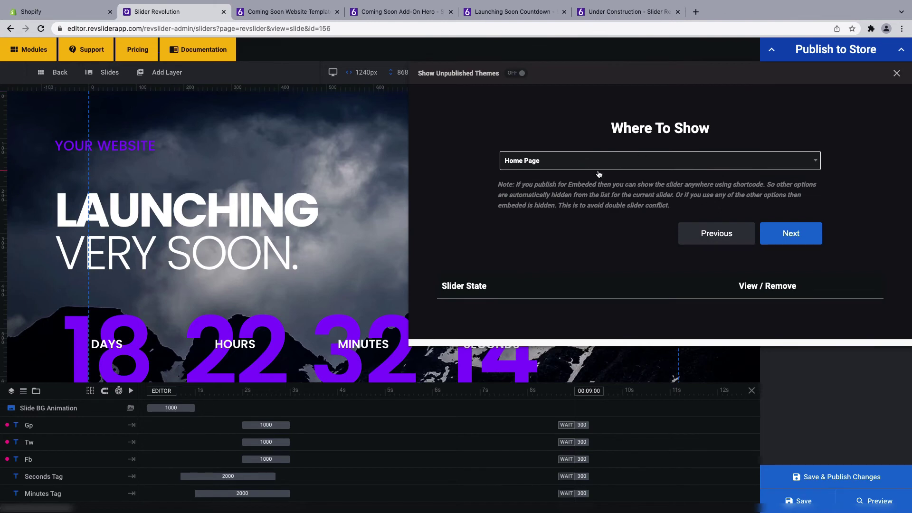
left_click(617, 167)
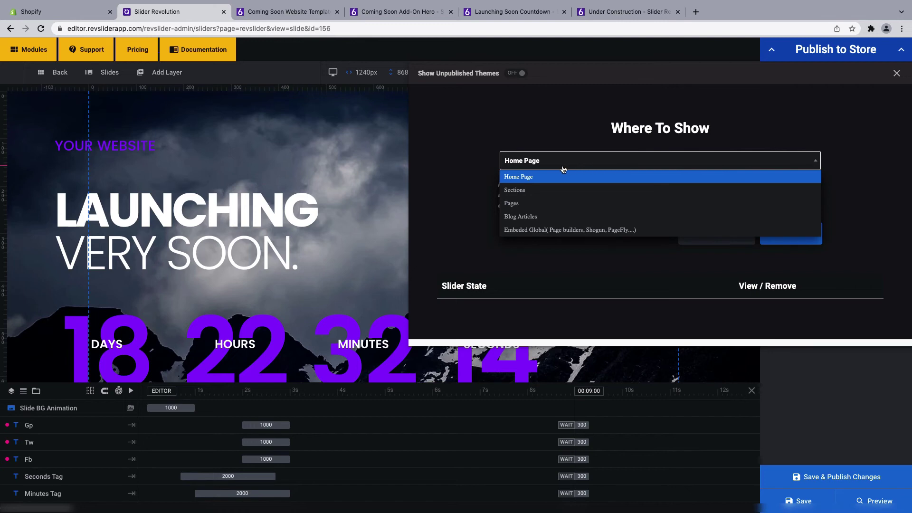
left_click(531, 190)
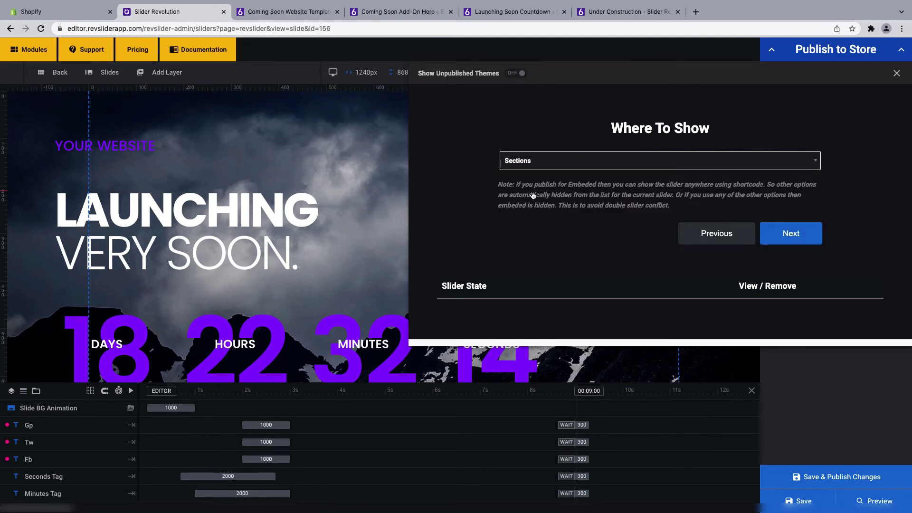
left_click(807, 238)
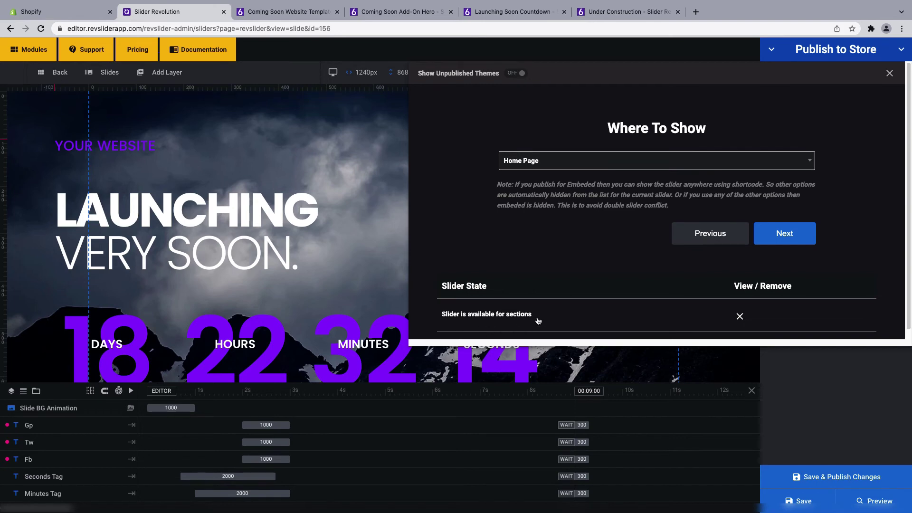
left_click(37, 13)
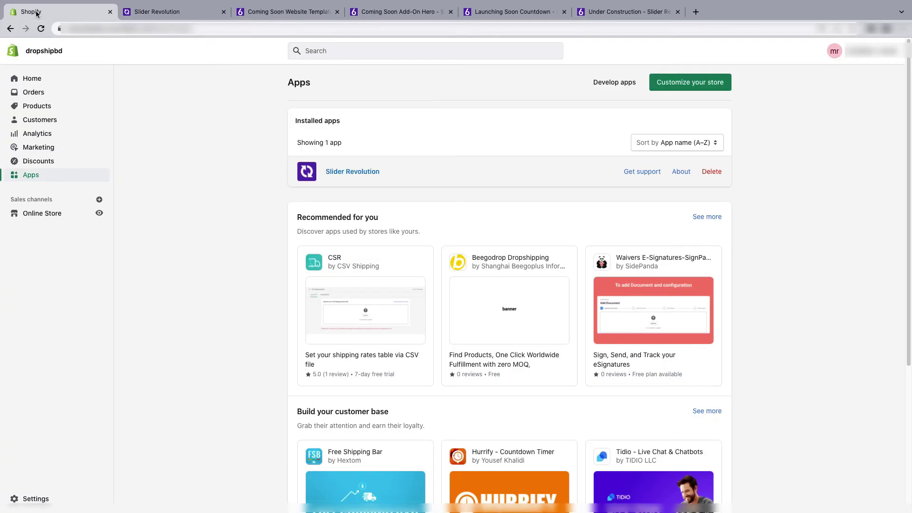
- Customize the Dawn theme and switch the editor to the Others > Password template
left_click(45, 214)
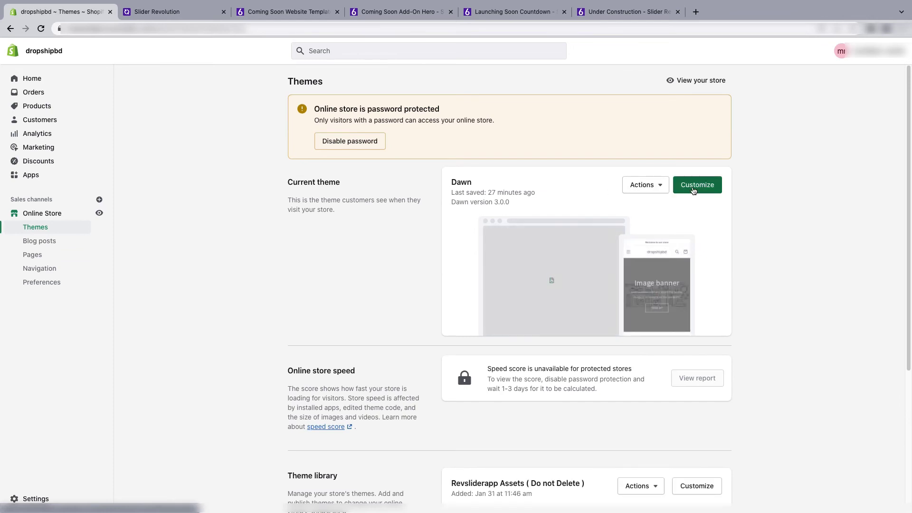
left_click(693, 191)
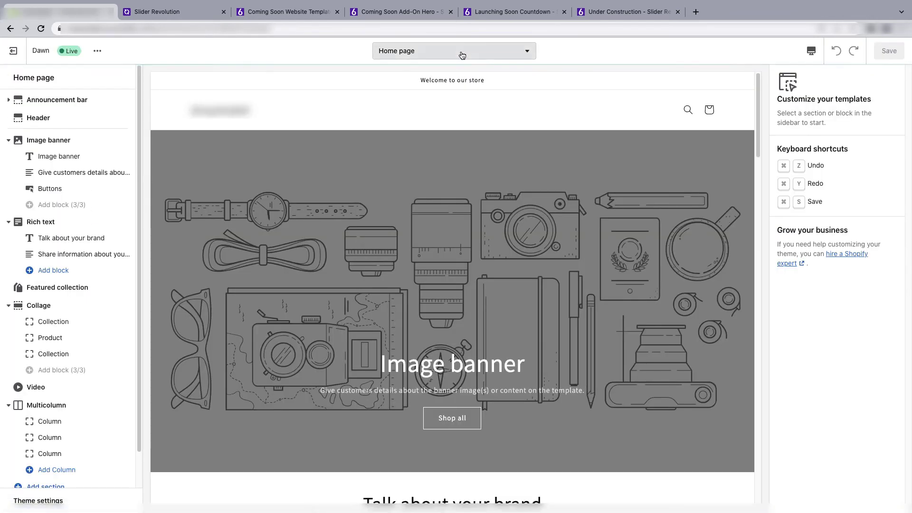
left_click(462, 55)
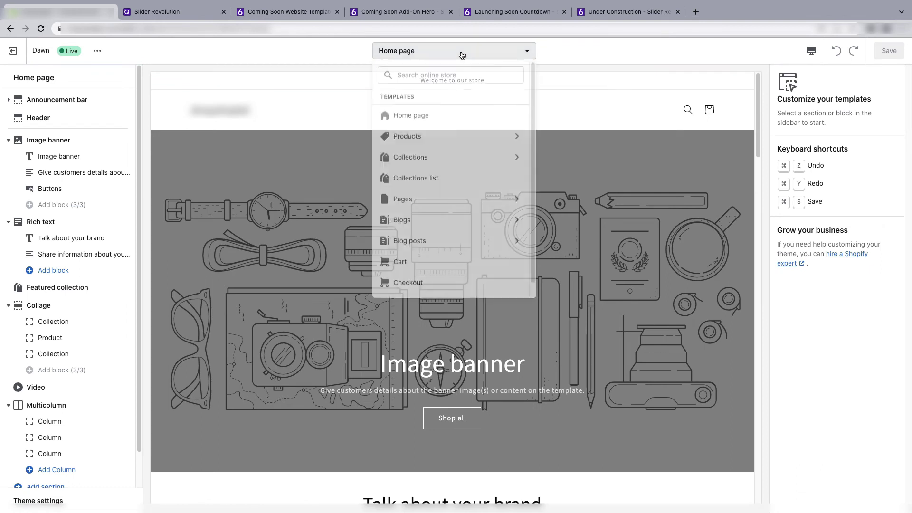
scroll(443, 252, "down", 1)
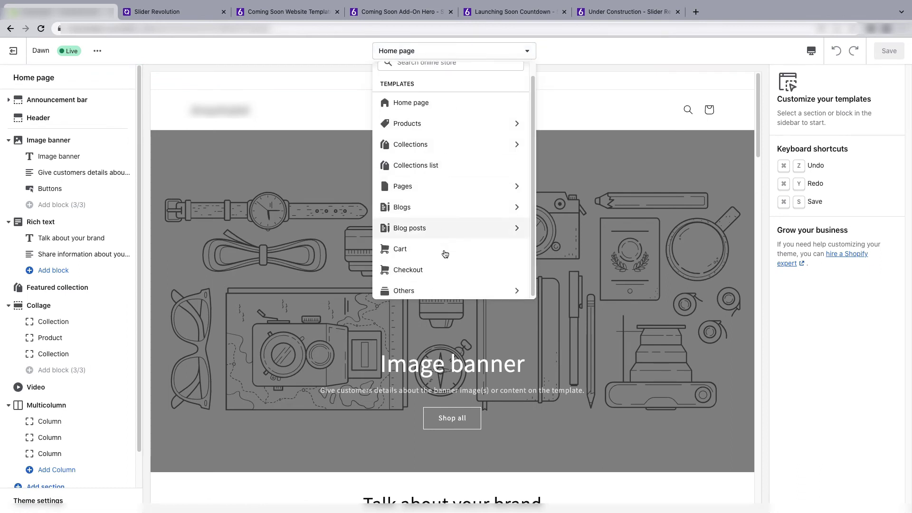
left_click(425, 294)
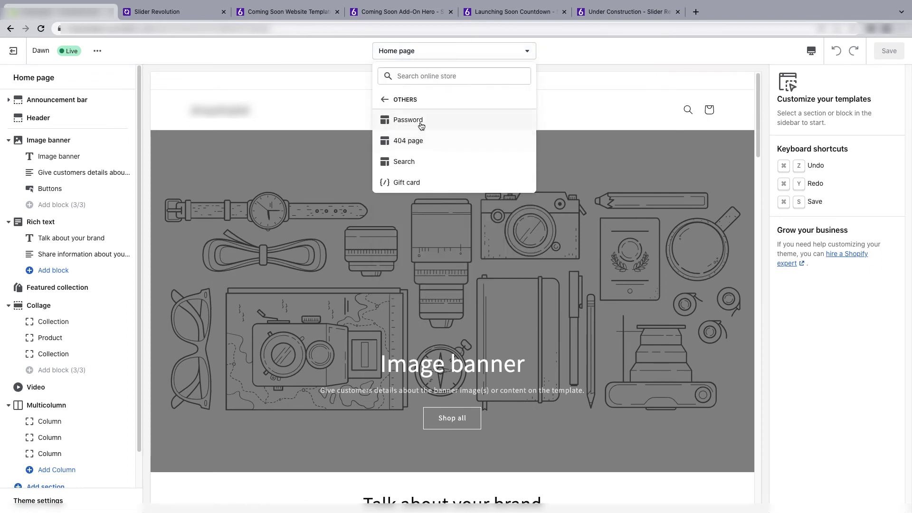
left_click(420, 122)
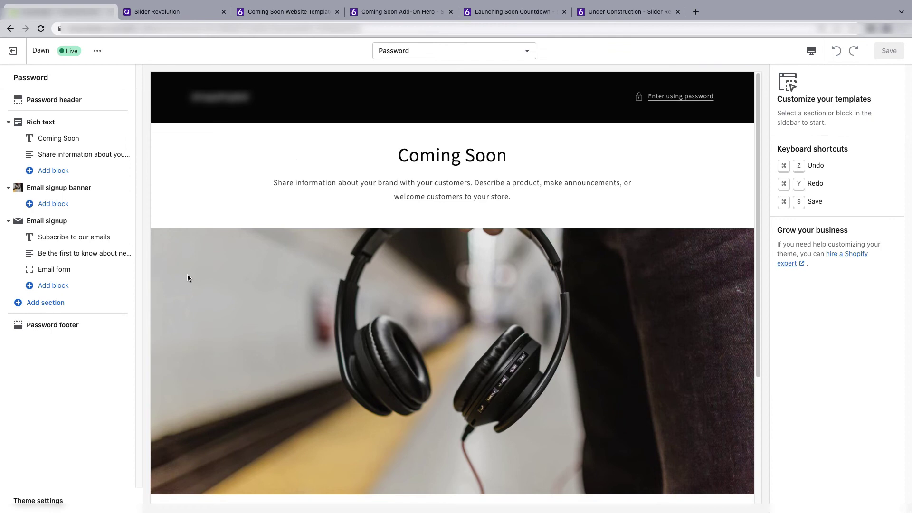
- Hide Email signup, Email signup banner and Rich text, then add the Slider Revolution coming-soon-add-on section
mouse_move(112, 223)
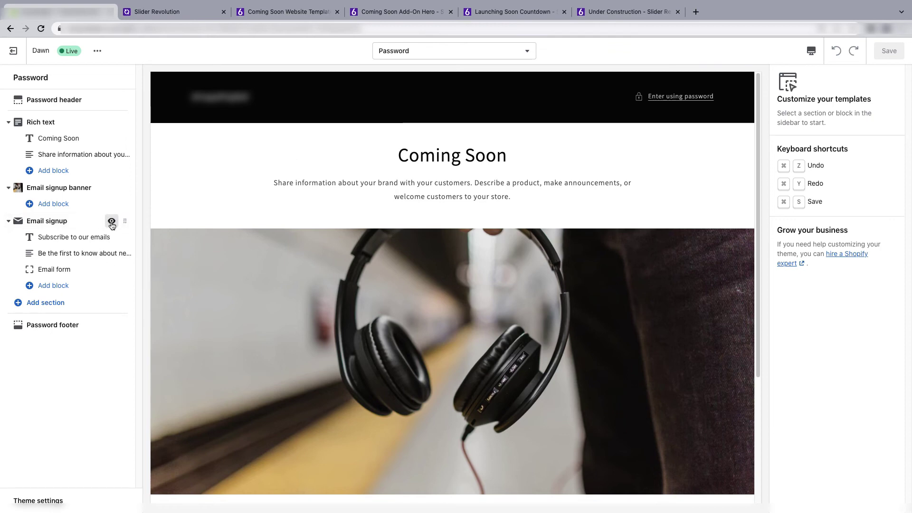
left_click(112, 222)
left_click(112, 188)
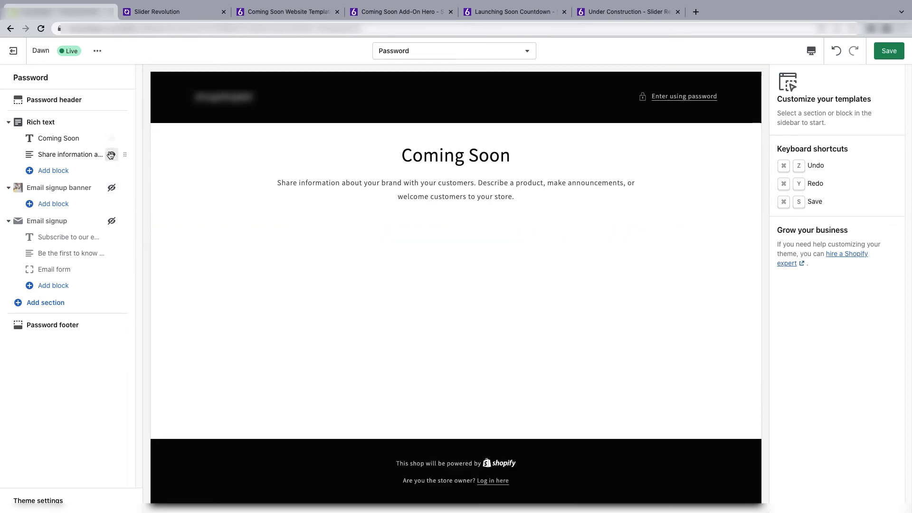
left_click(112, 139)
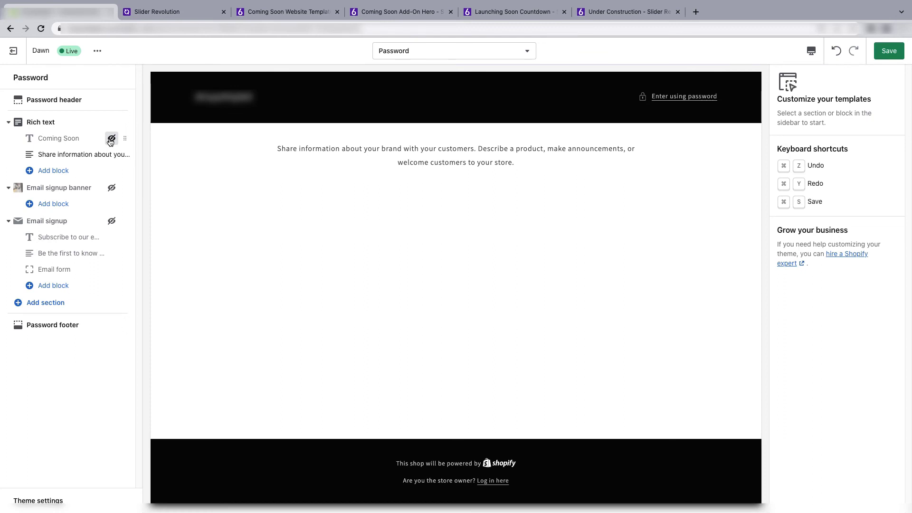
left_click(110, 139)
left_click(113, 123)
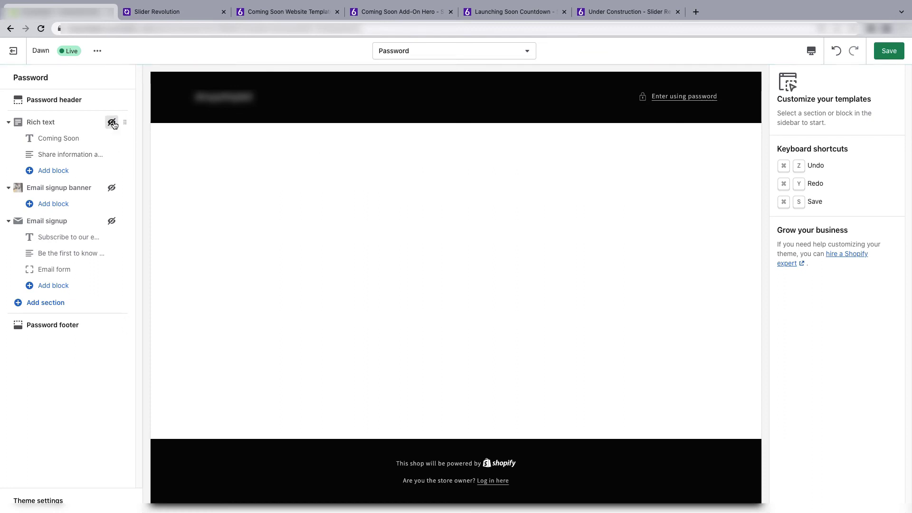
left_click(52, 303)
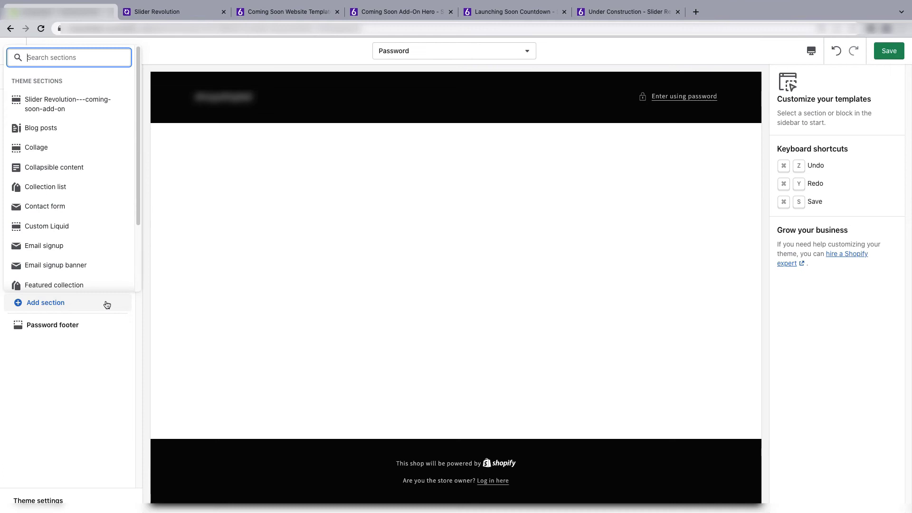
left_click(75, 110)
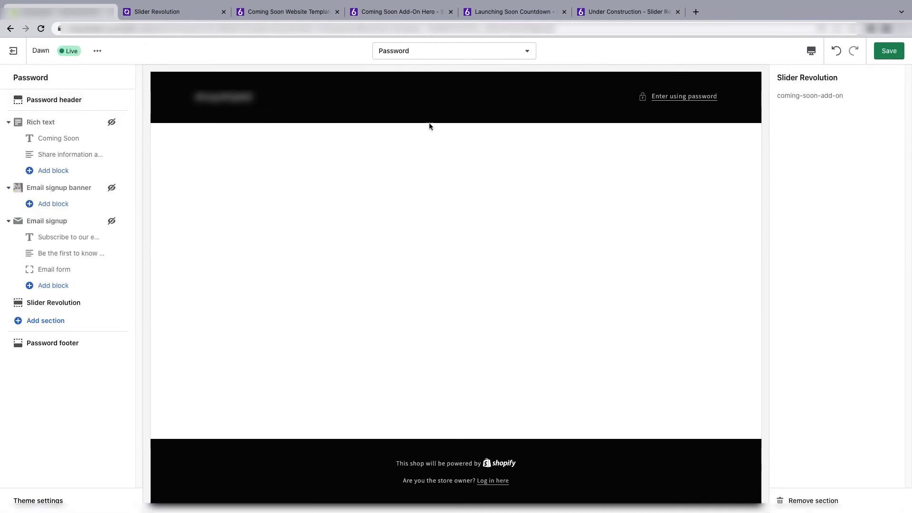
left_click(889, 52)
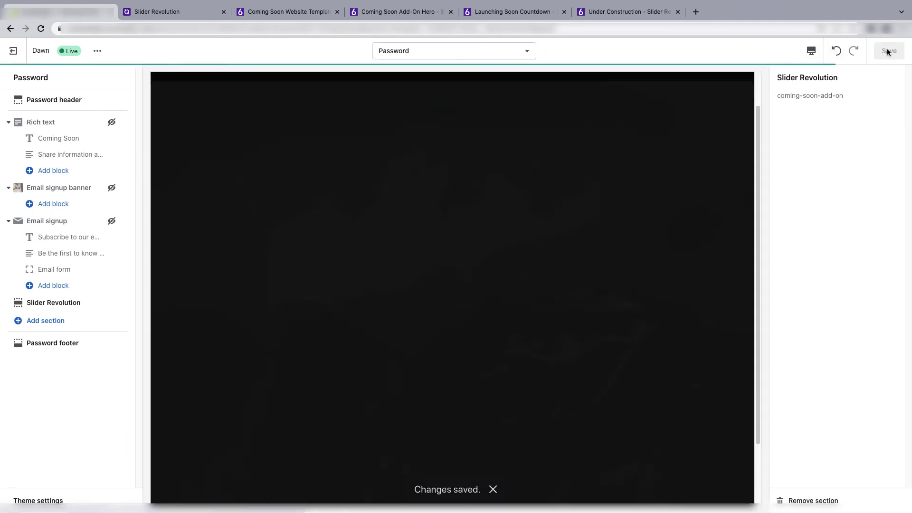
scroll(715, 308, "up", 1)
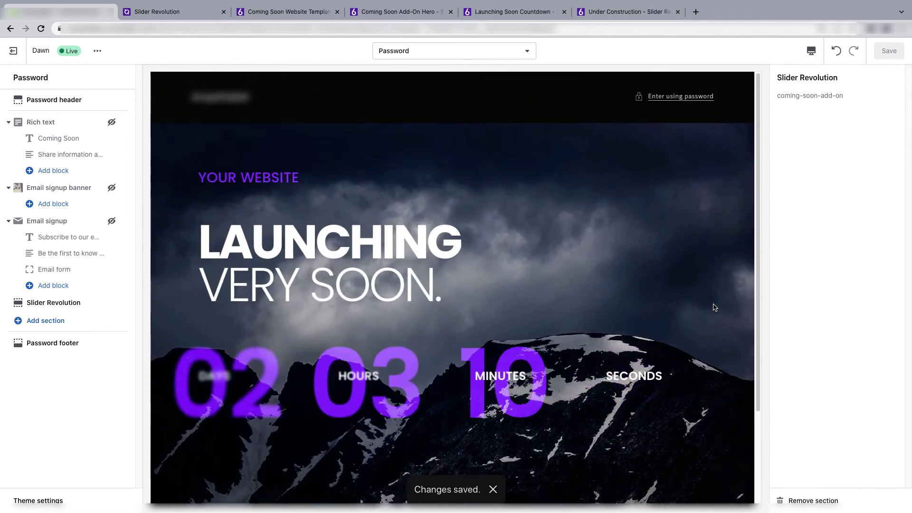
scroll(715, 307, "down", 4)
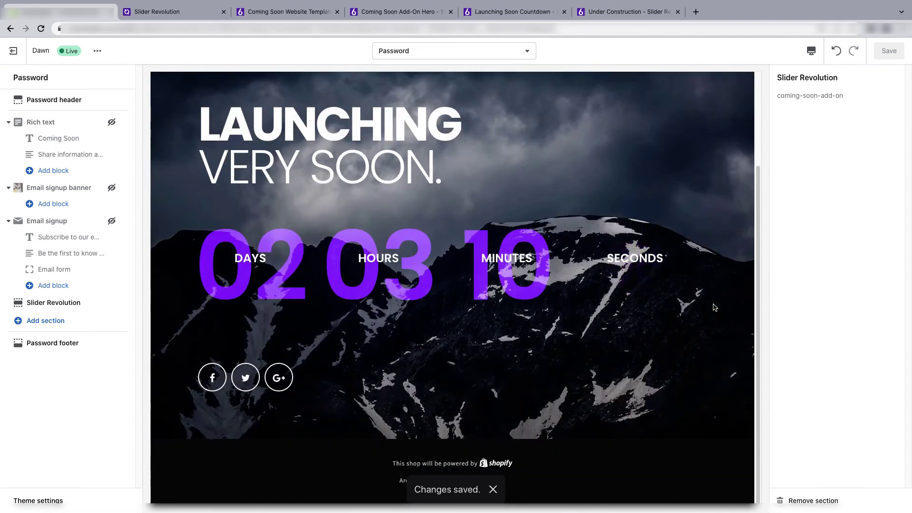
scroll(715, 307, "up", 2)
scroll(560, 325, "up", 2)
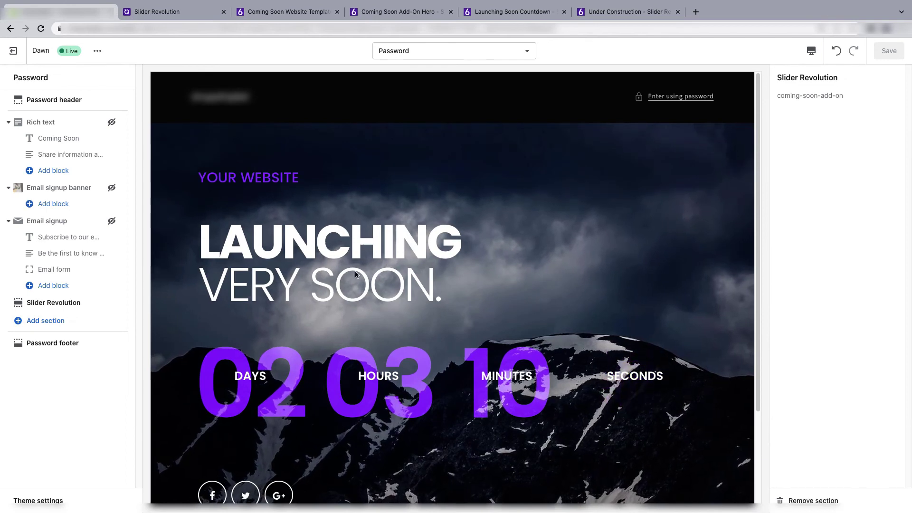
scroll(356, 274, "down", 3)
scroll(356, 274, "up", 2)
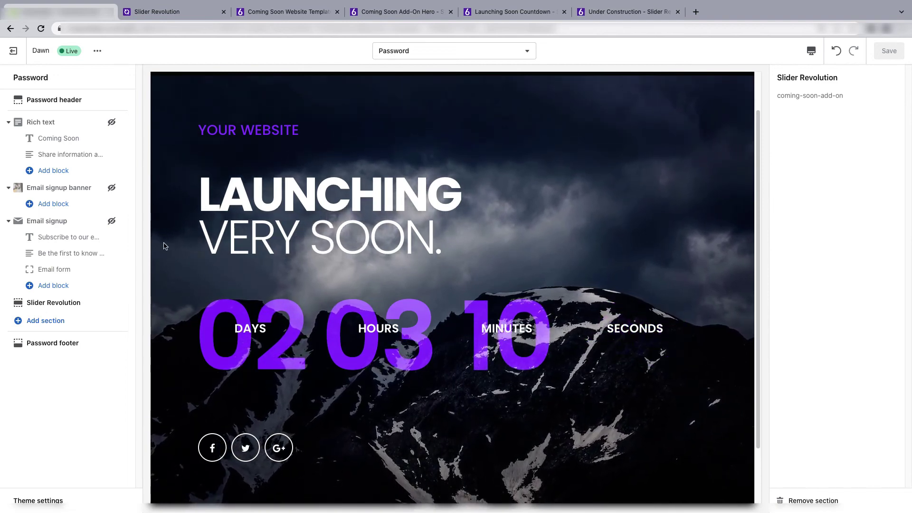
- Unhide the Email signup section and move it below the Slider Revolution countdown
left_click(112, 222)
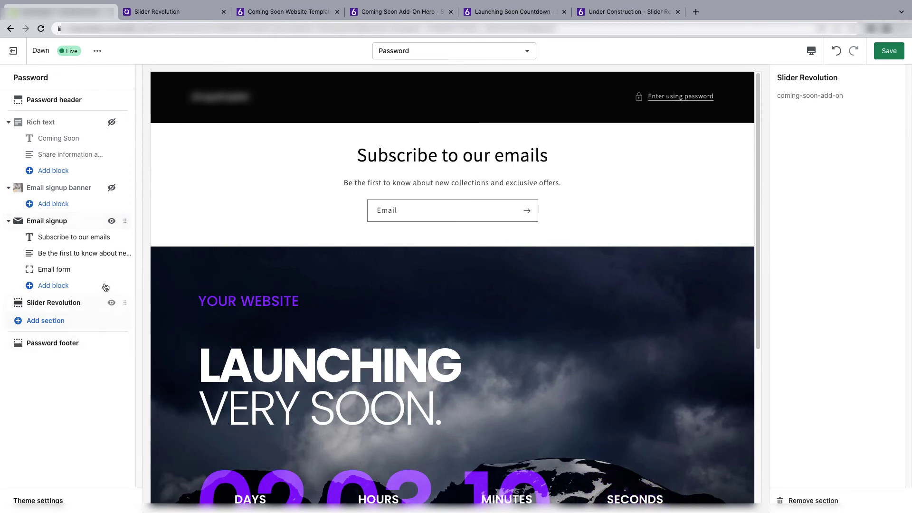
left_click_drag(125, 221, 114, 250)
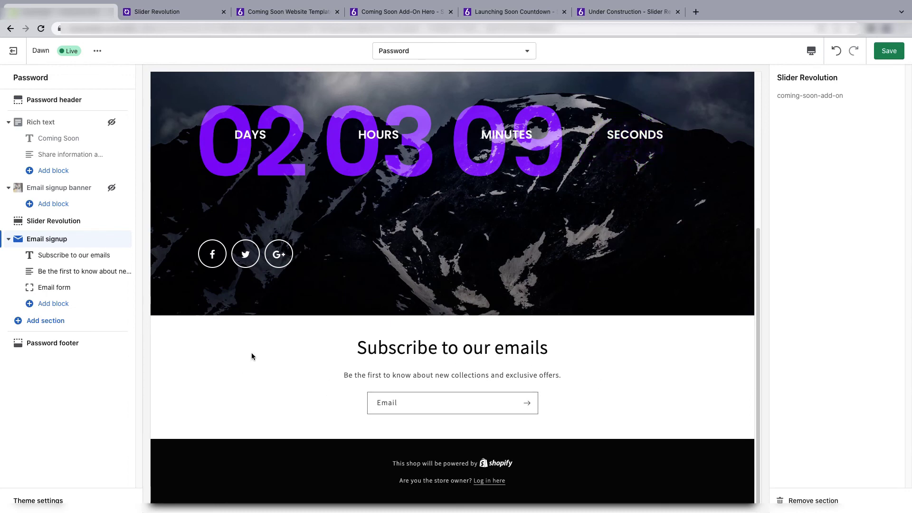
- Try the Accent 1 colour scheme on the email signup section and preview it
left_click(62, 239)
left_click(823, 111)
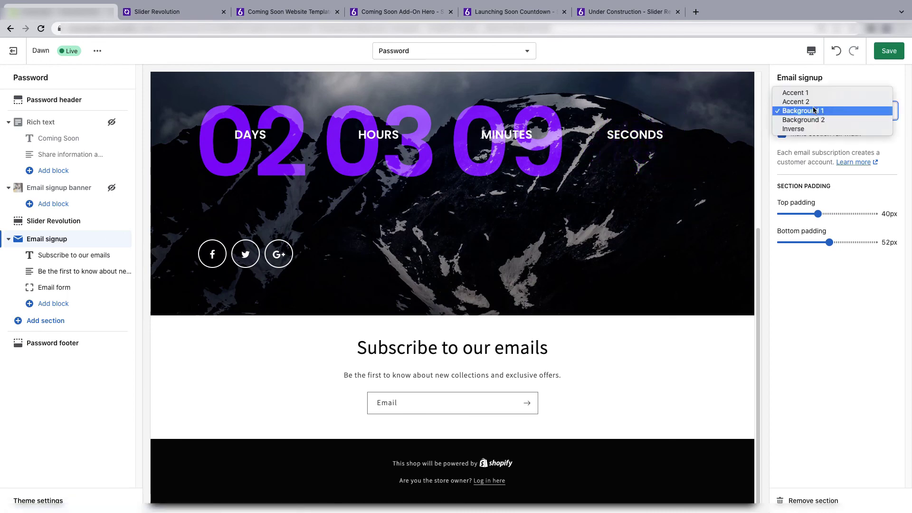
left_click(810, 94)
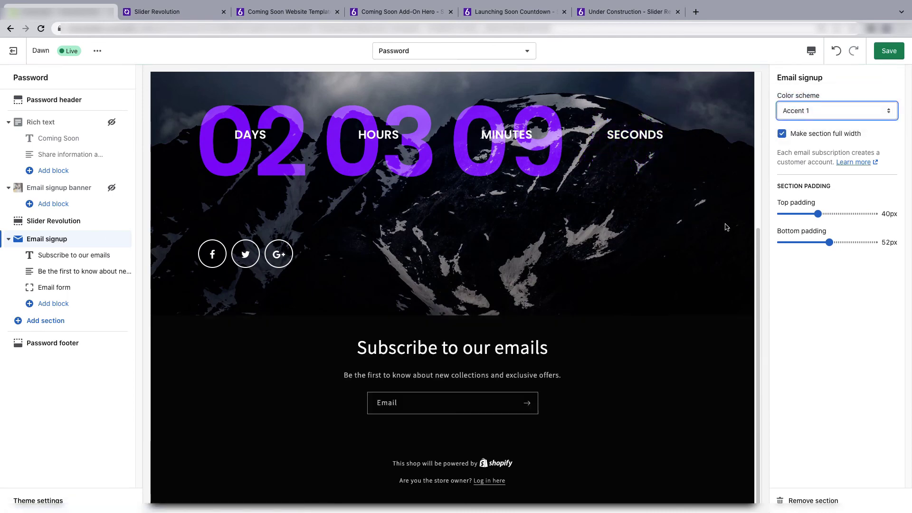
scroll(649, 435, "up", 5)
scroll(650, 438, "down", 5)
scroll(650, 438, "up", 2)
scroll(650, 438, "down", 2)
scroll(653, 350, "up", 5)
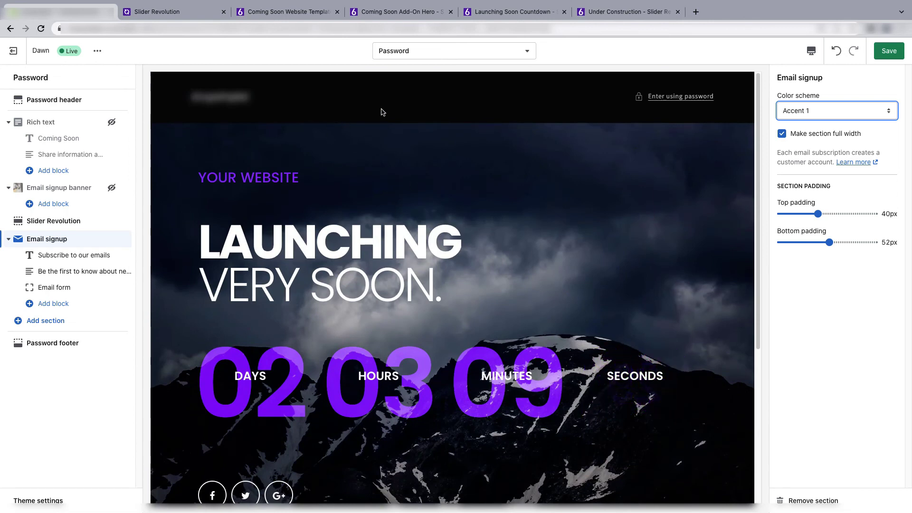
- Give the password header and email signup the white Background 1 colour scheme
left_click(98, 100)
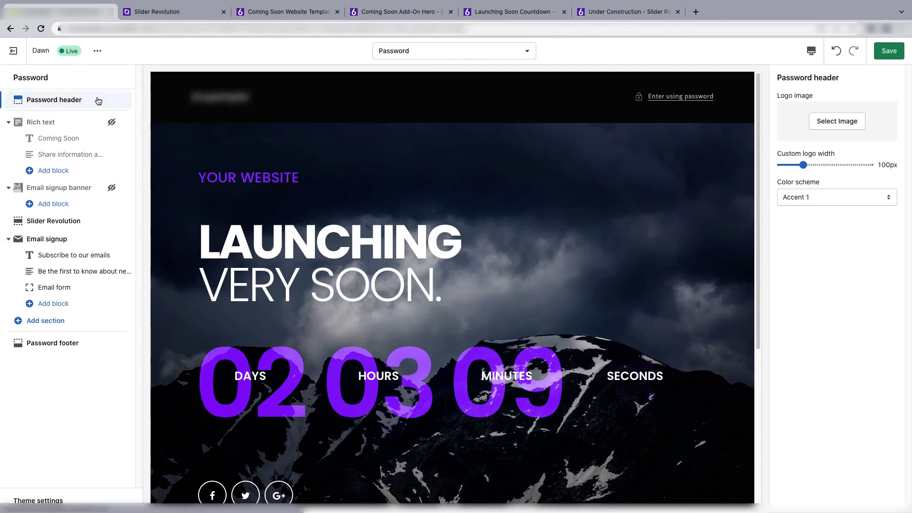
left_click(807, 197)
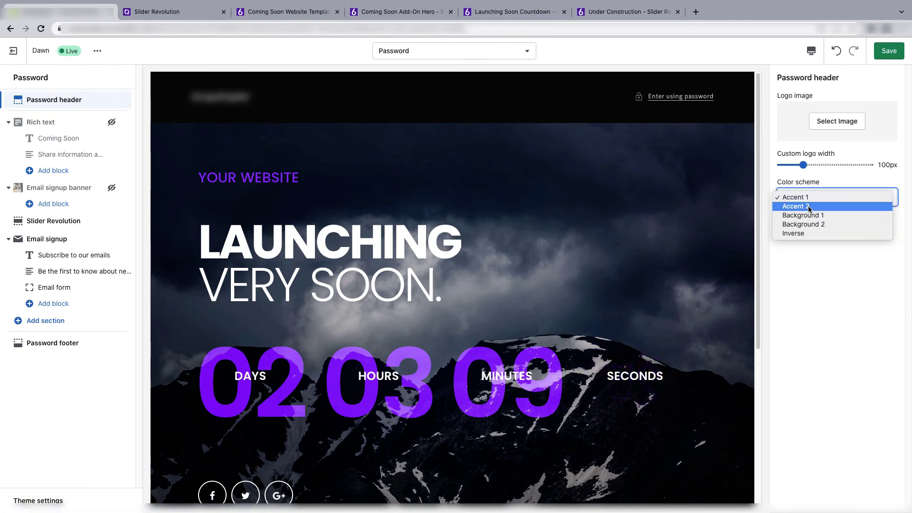
left_click(812, 216)
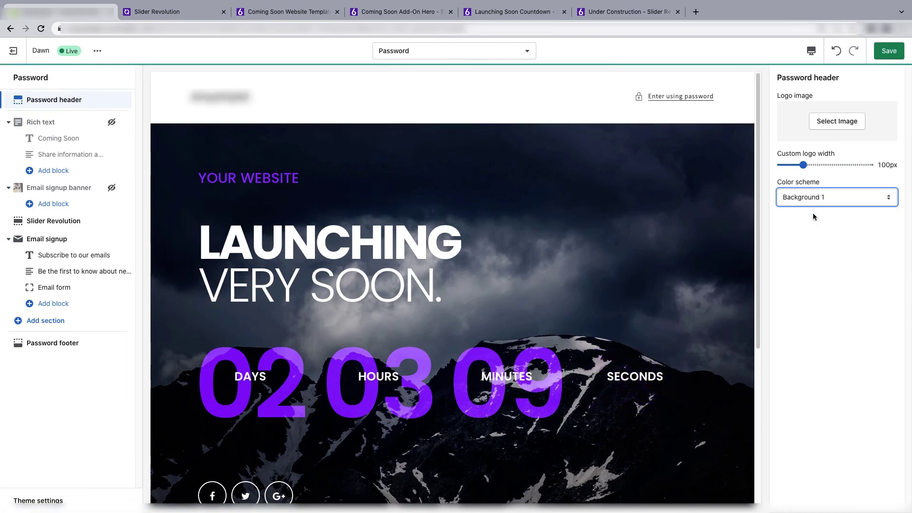
scroll(566, 303, "down", 5)
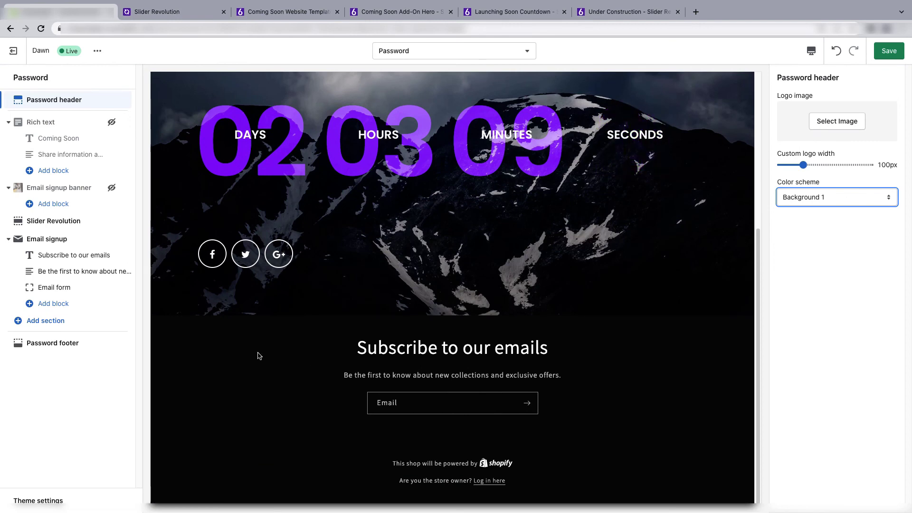
left_click(57, 239)
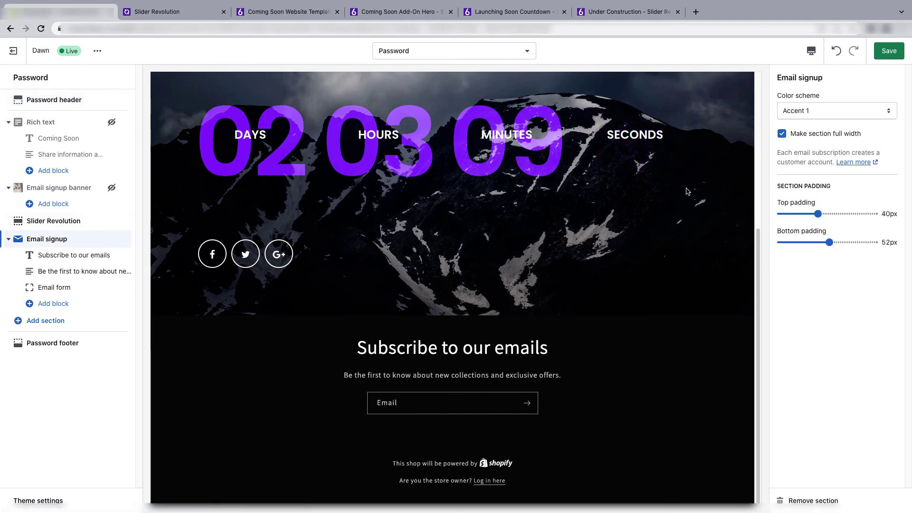
left_click(827, 110)
left_click(827, 131)
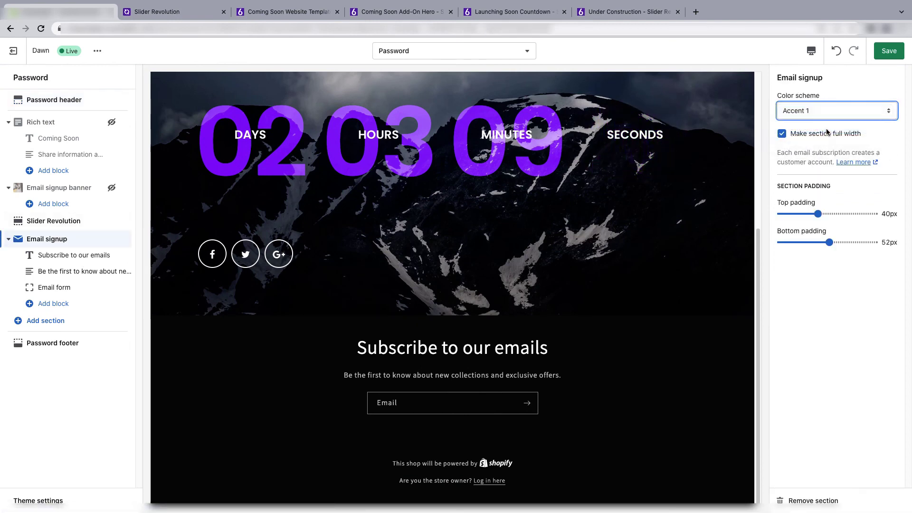
- Set the password footer to Background 1 and save the theme changes
left_click(64, 341)
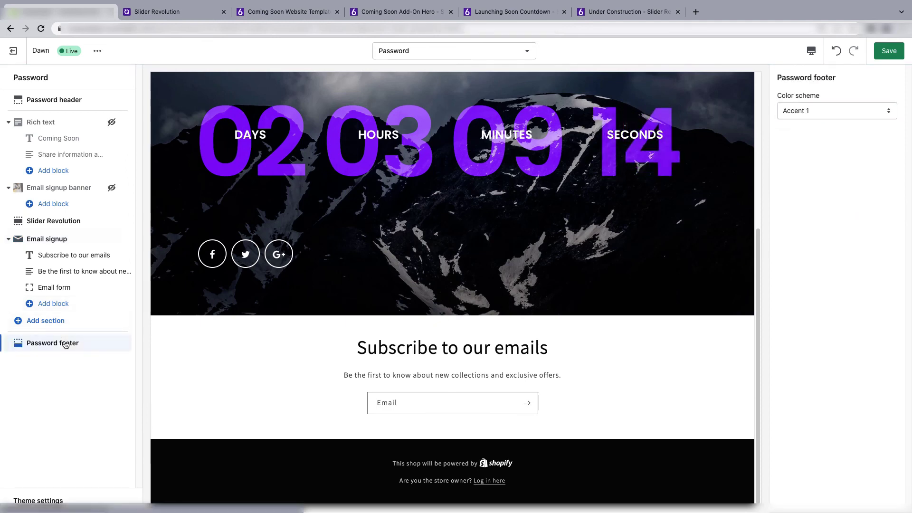
left_click(801, 112)
left_click(810, 131)
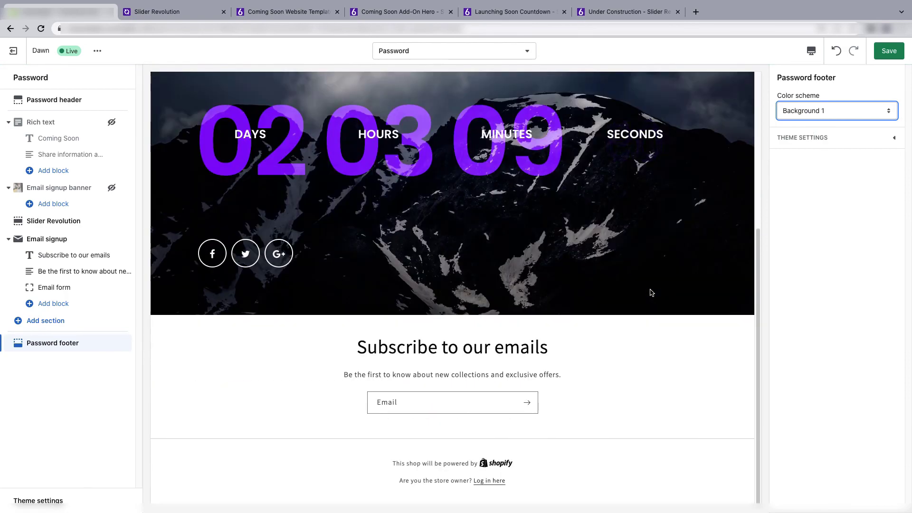
scroll(544, 186, "up", 2)
scroll(544, 186, "up", 5)
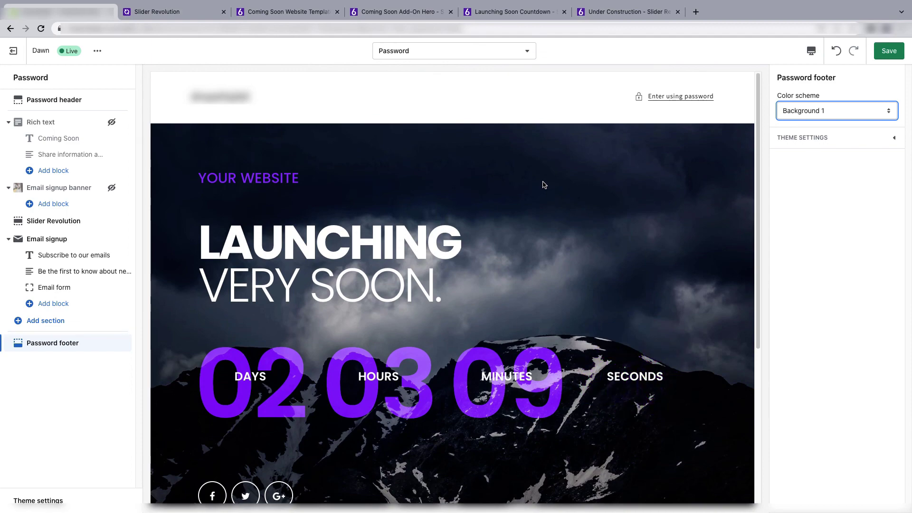
scroll(544, 185, "down", 5)
scroll(544, 185, "up", 4)
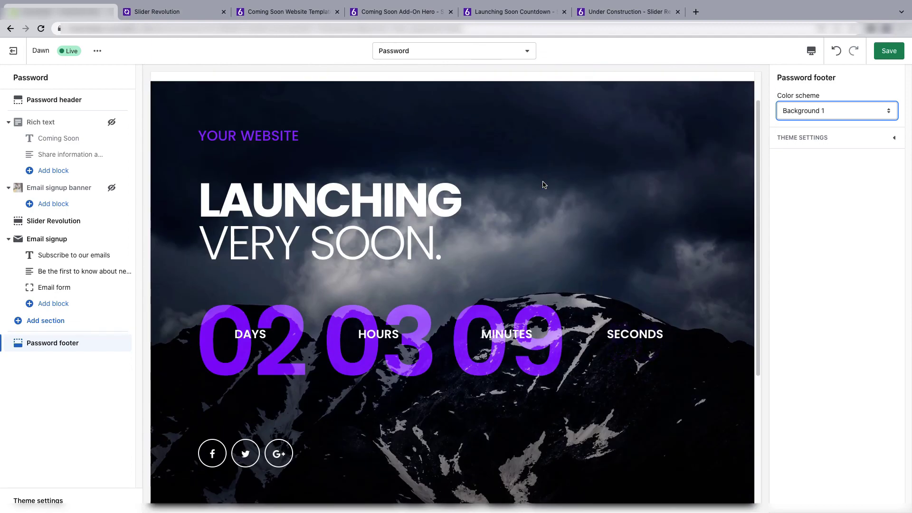
scroll(544, 185, "up", 1)
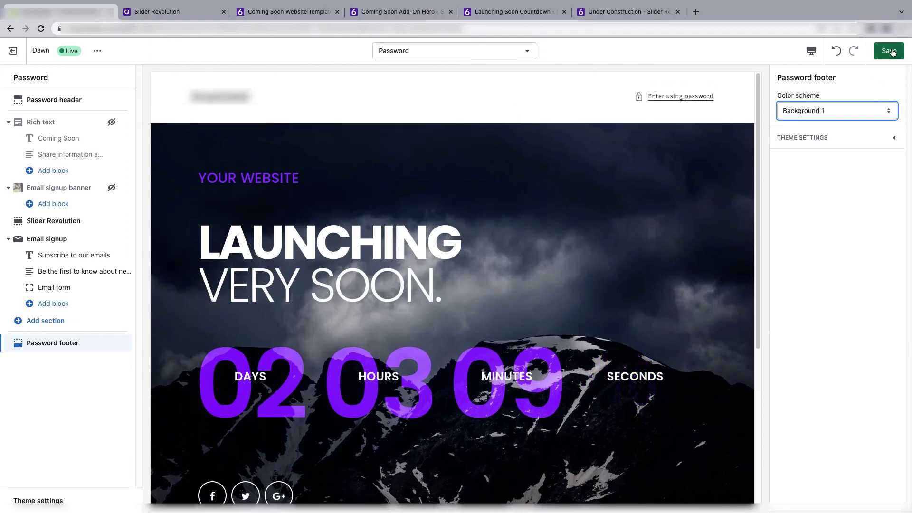
left_click(892, 52)
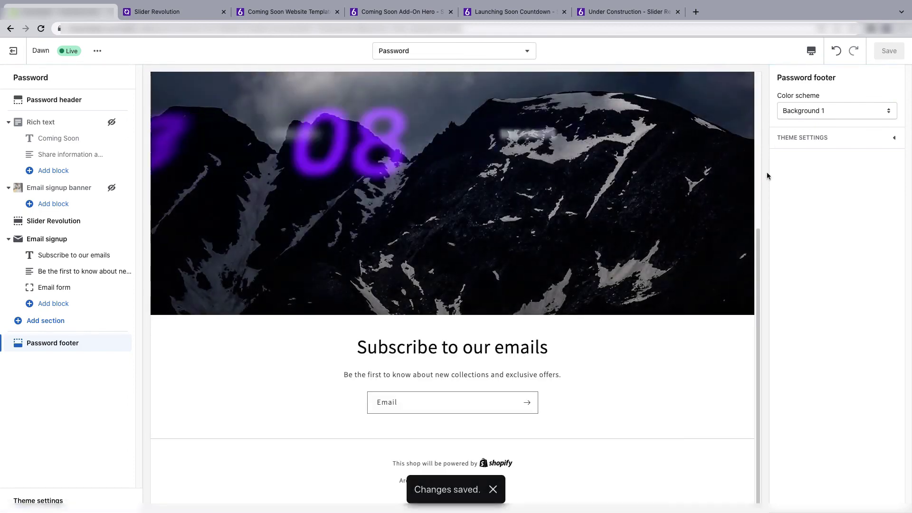
scroll(745, 197, "up", 10)
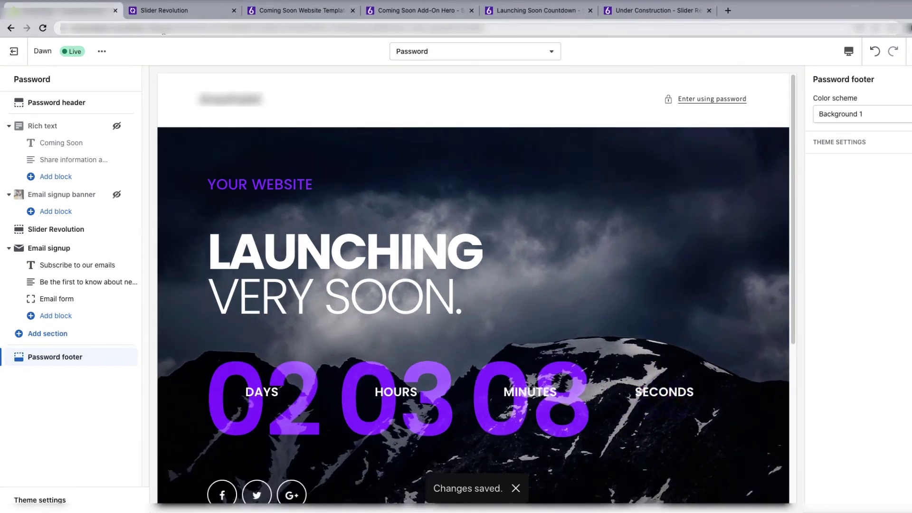
- Open the copied store URL in a new Chrome Incognito window
left_click(163, 29)
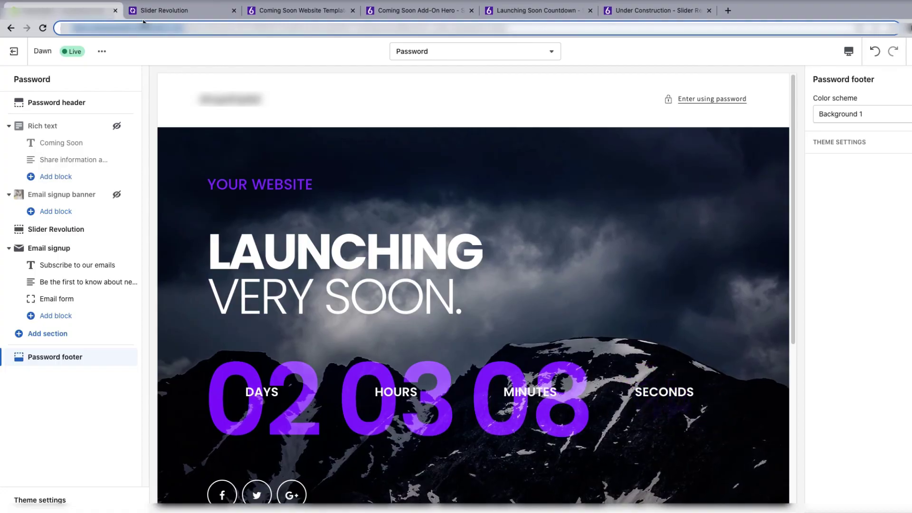
key("ctrl+shift+n")
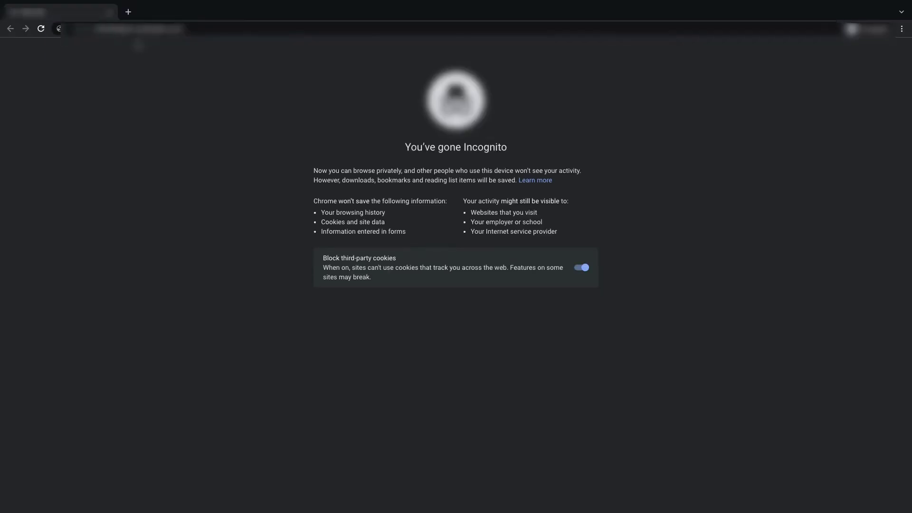
key("ctrl+v")
key("Return")
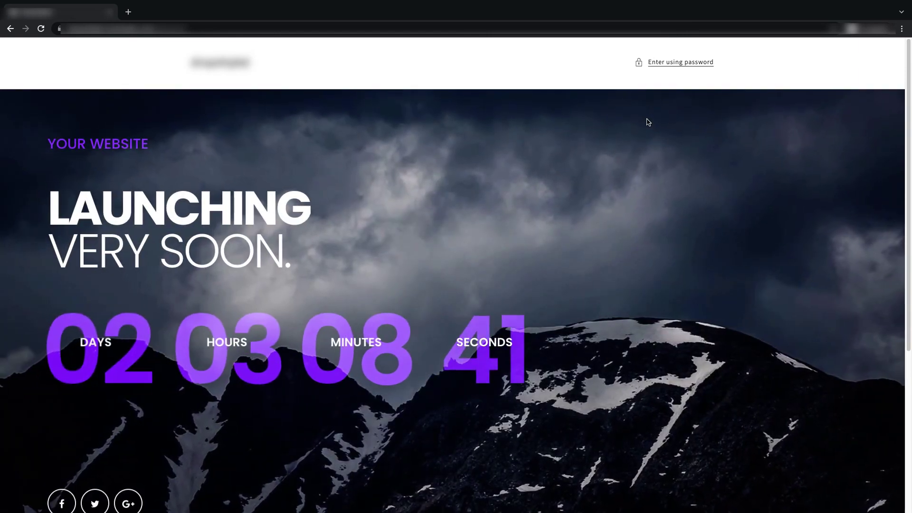
- Scroll the live password page to check the Launching Very Soon countdown and email form
scroll(648, 123, "down", 3)
scroll(648, 122, "down", 2)
scroll(648, 122, "up", 5)
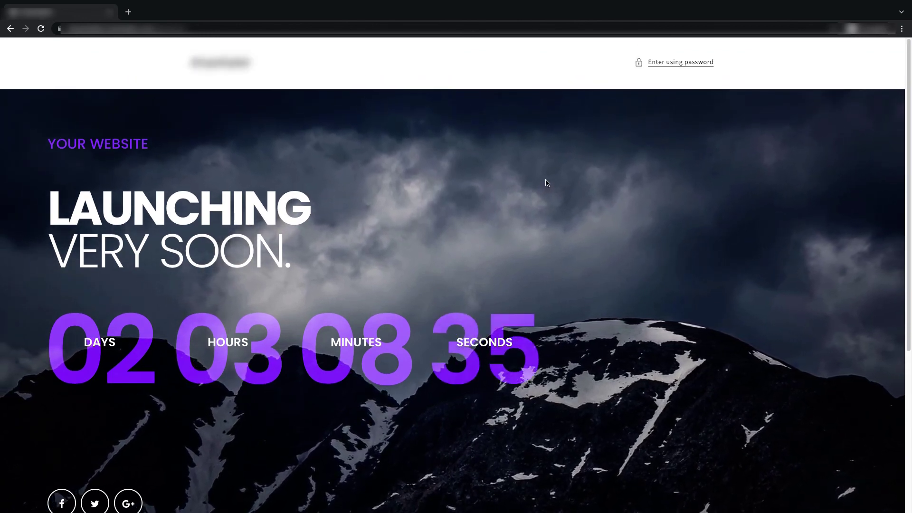
scroll(547, 183, "down", 2)
scroll(546, 183, "down", 2)
scroll(546, 183, "down", 2)
scroll(546, 184, "up", 5)
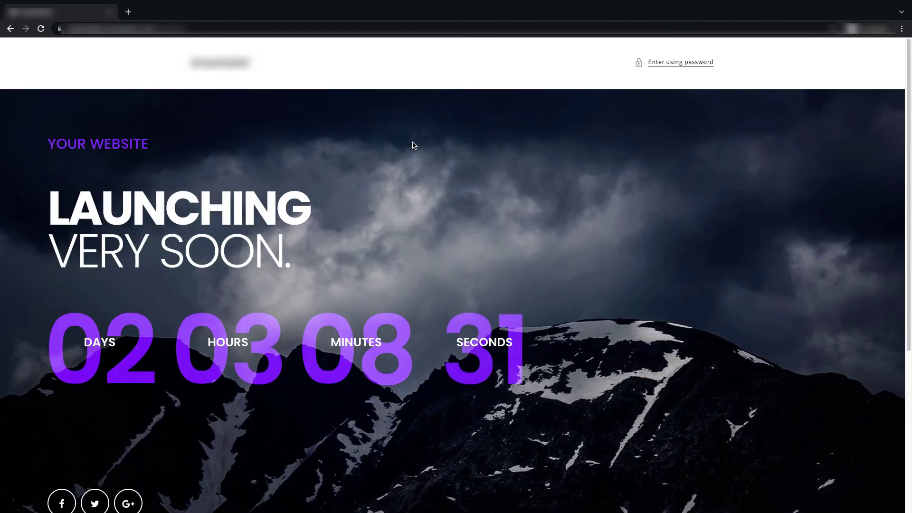
scroll(520, 232, "down", 5)
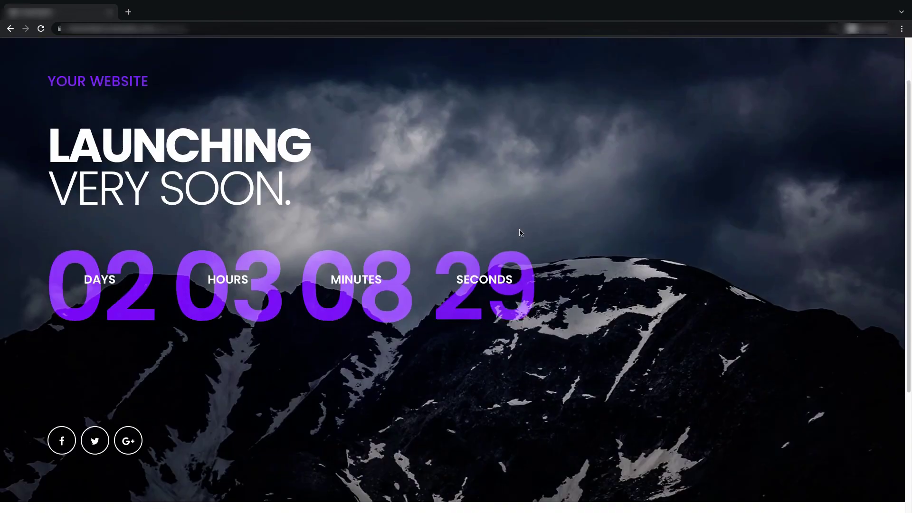